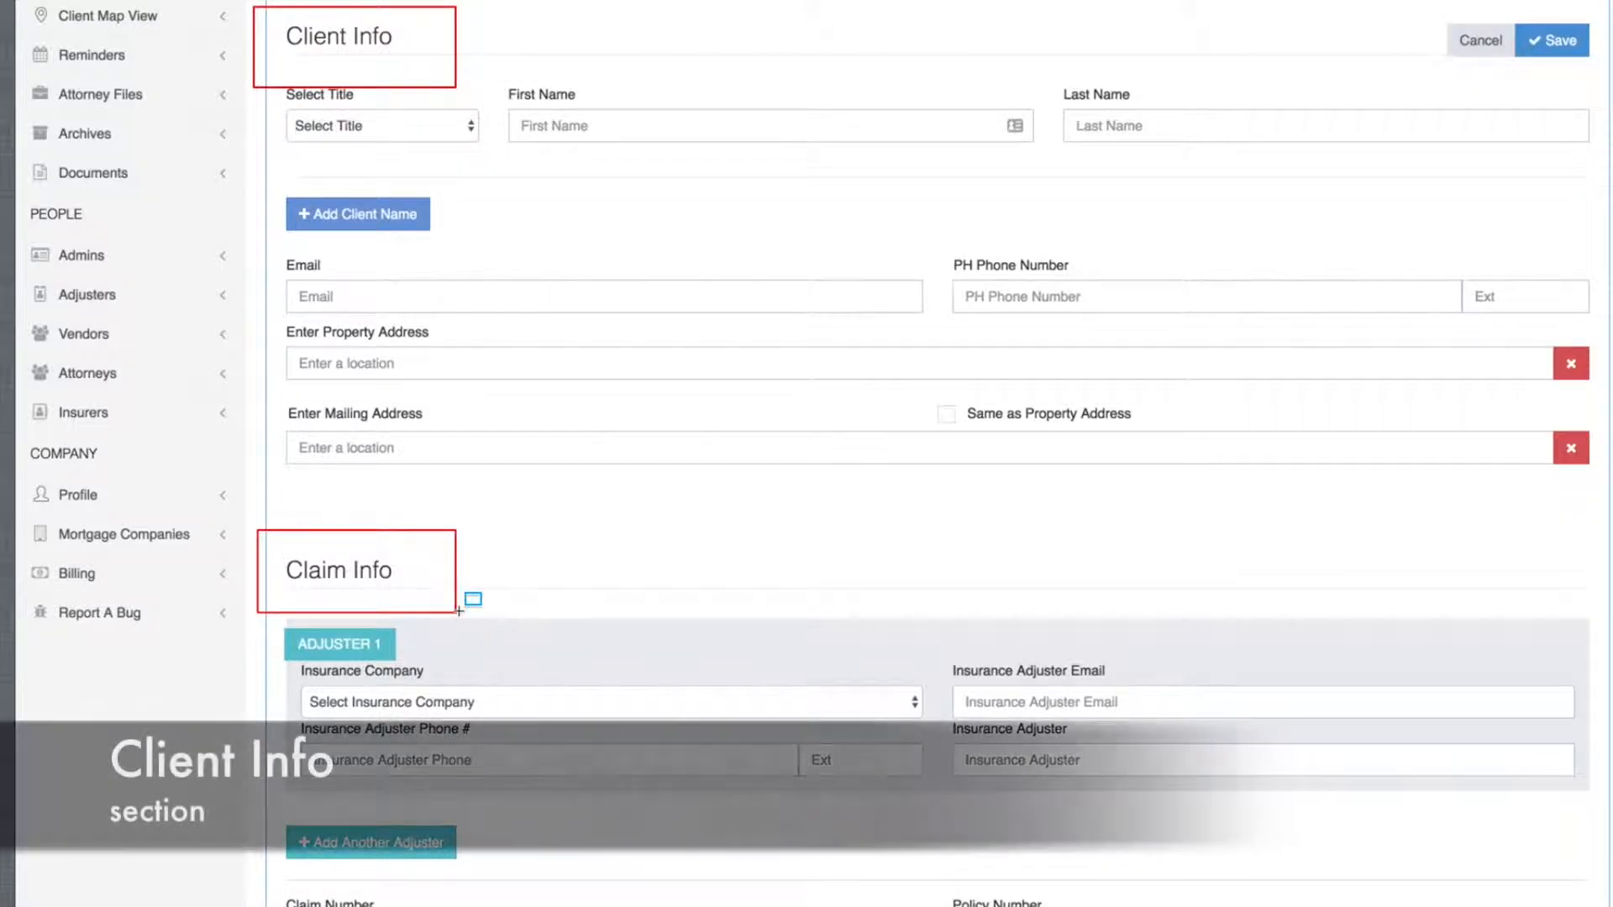
Examine the Client Info and Claim Info fields of the claim form
scroll(435, 461, up, 2)
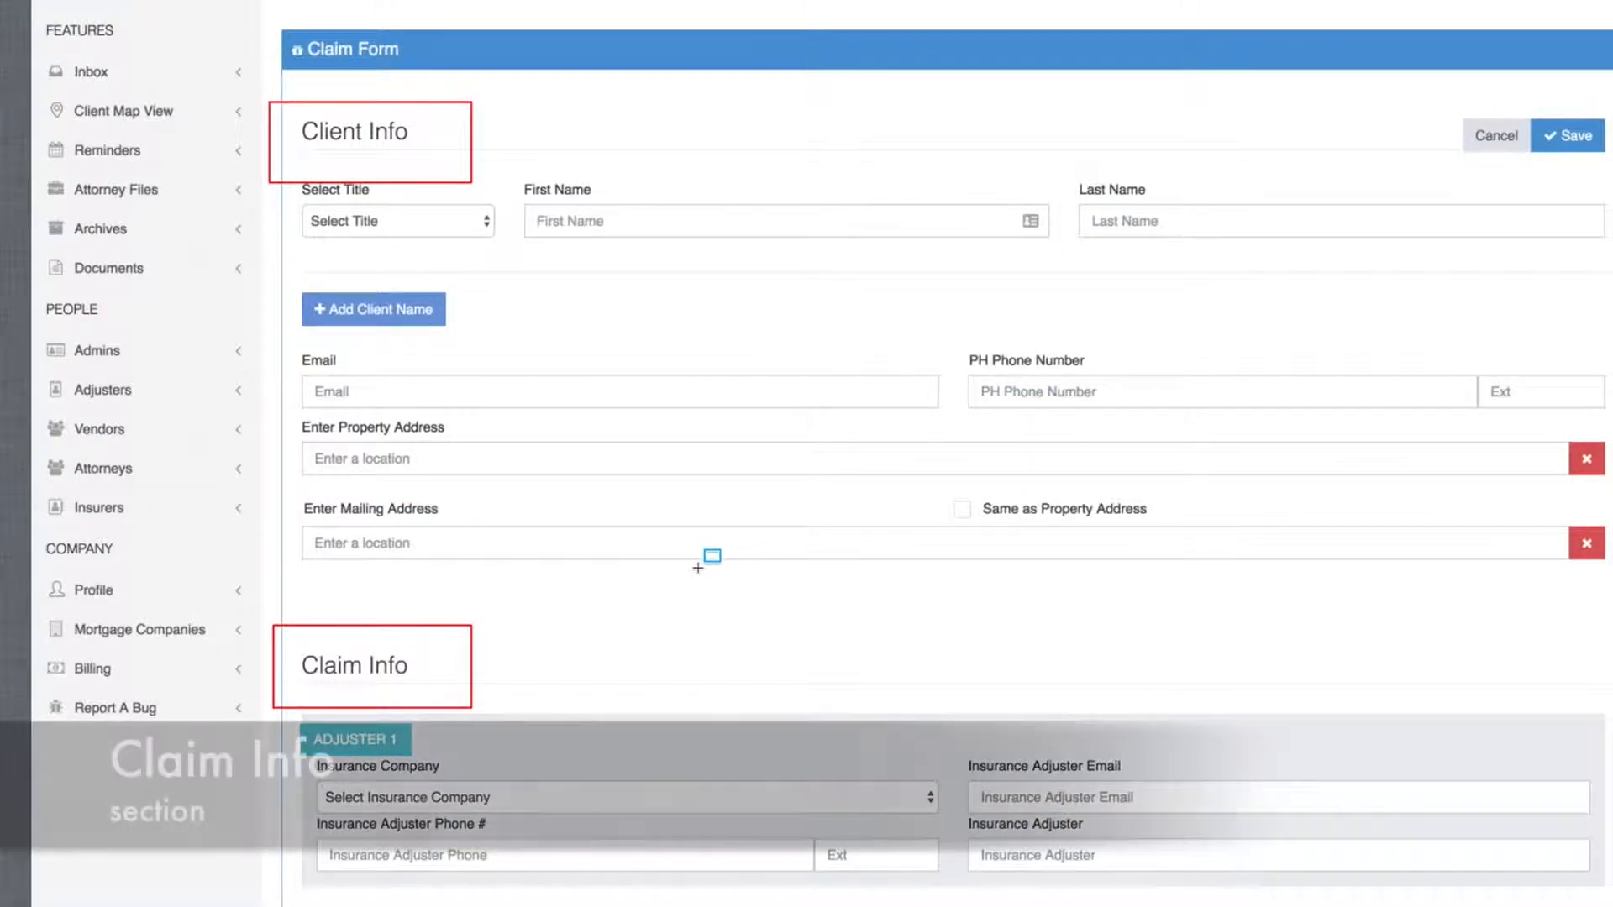
scroll(709, 558, down, 5)
scroll(695, 572, down, 3)
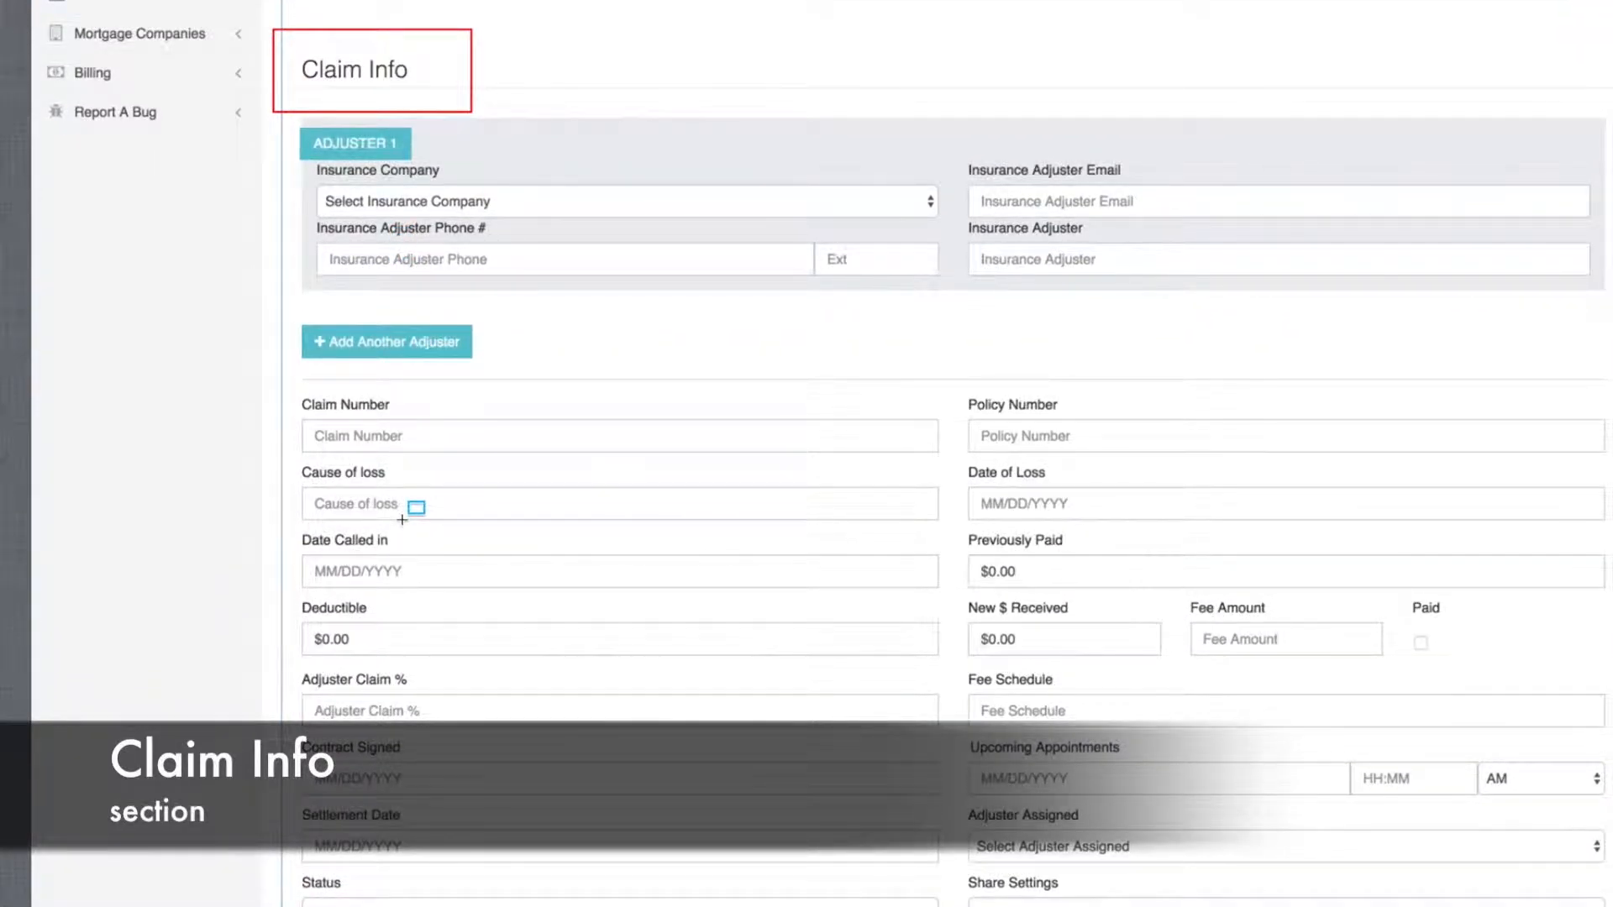
scroll(402, 509, down, 1)
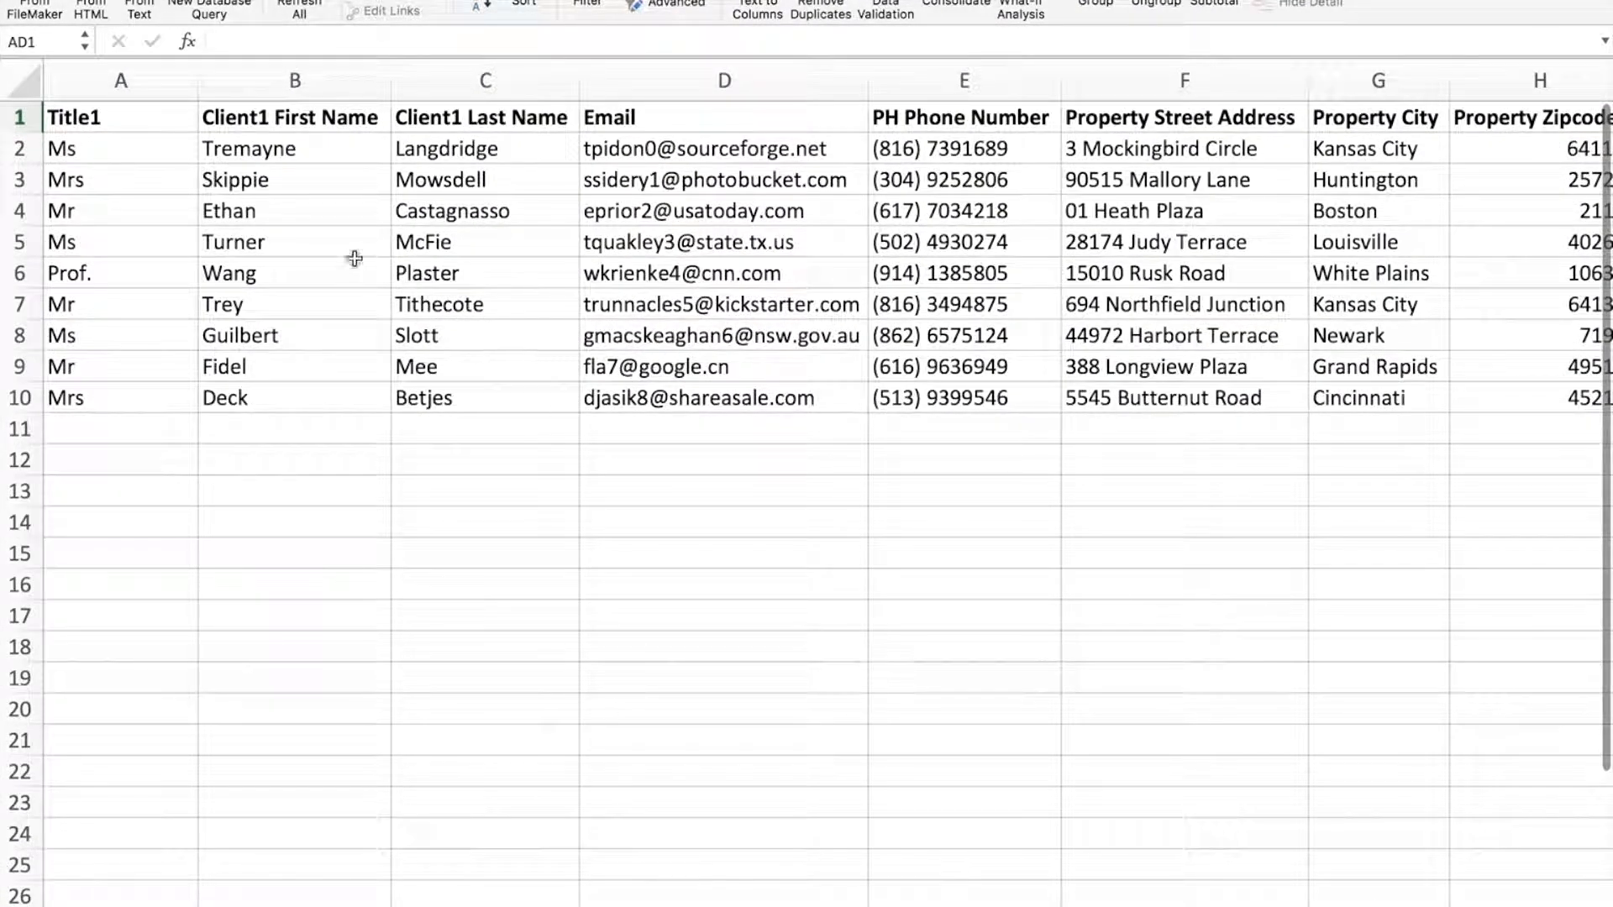
Review the header row of the claims spreadsheet column by column, from Title1 through Adjuster Assigned and beyond
click(136, 126)
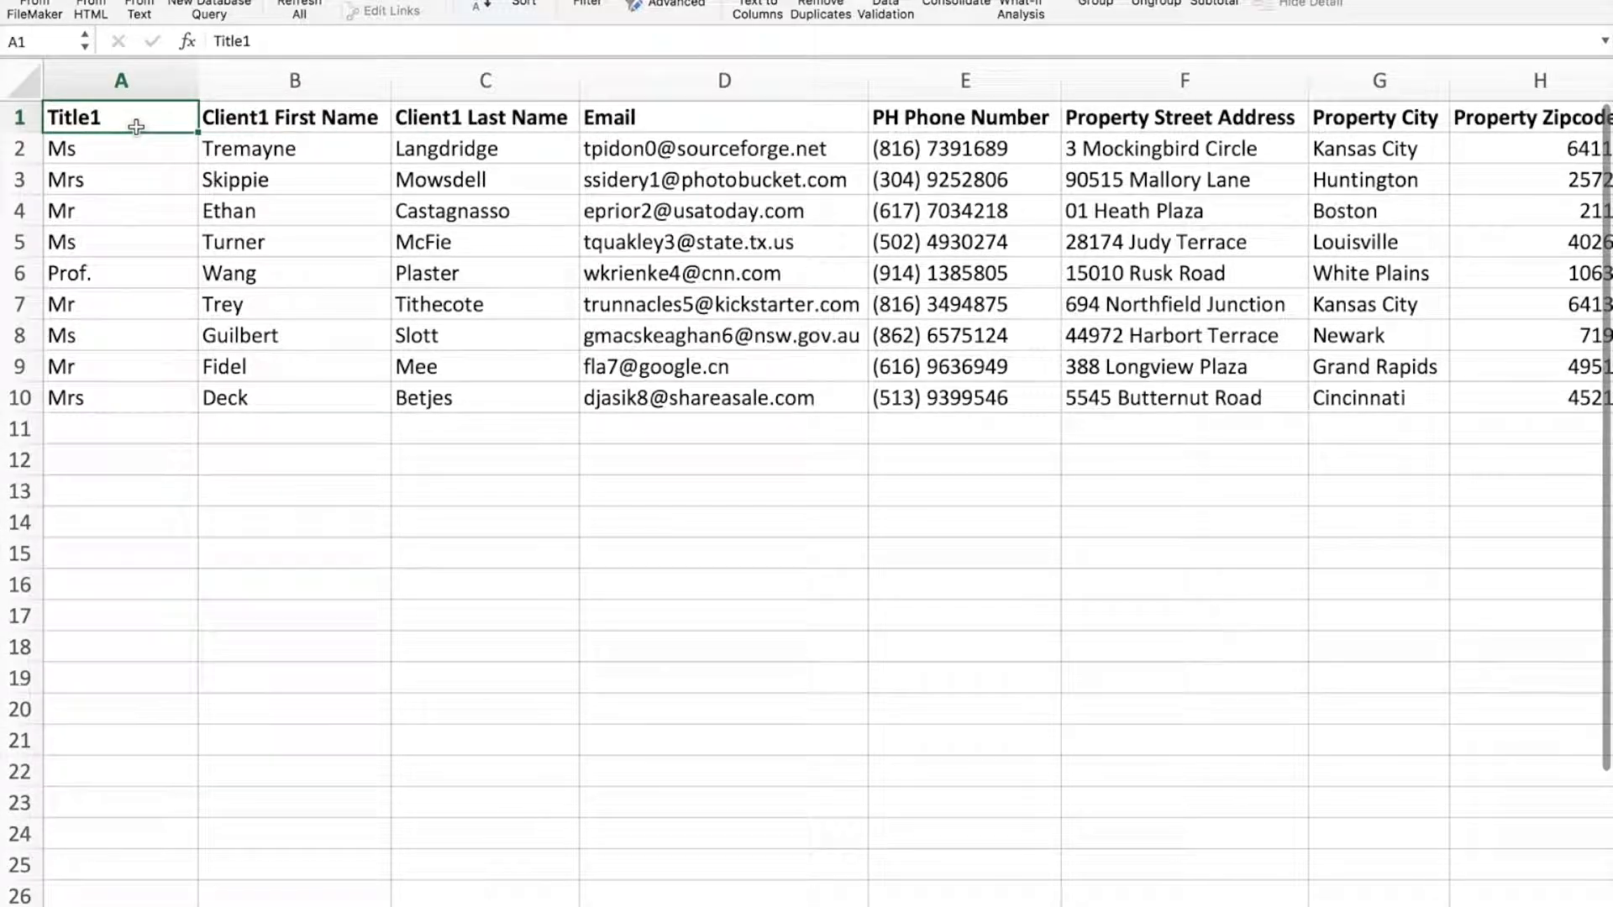
key(Right)
key(Right)
key(Right)
key(Right)
key(Right)
key(Right)
key(Right)
key(Right)
key(Right)
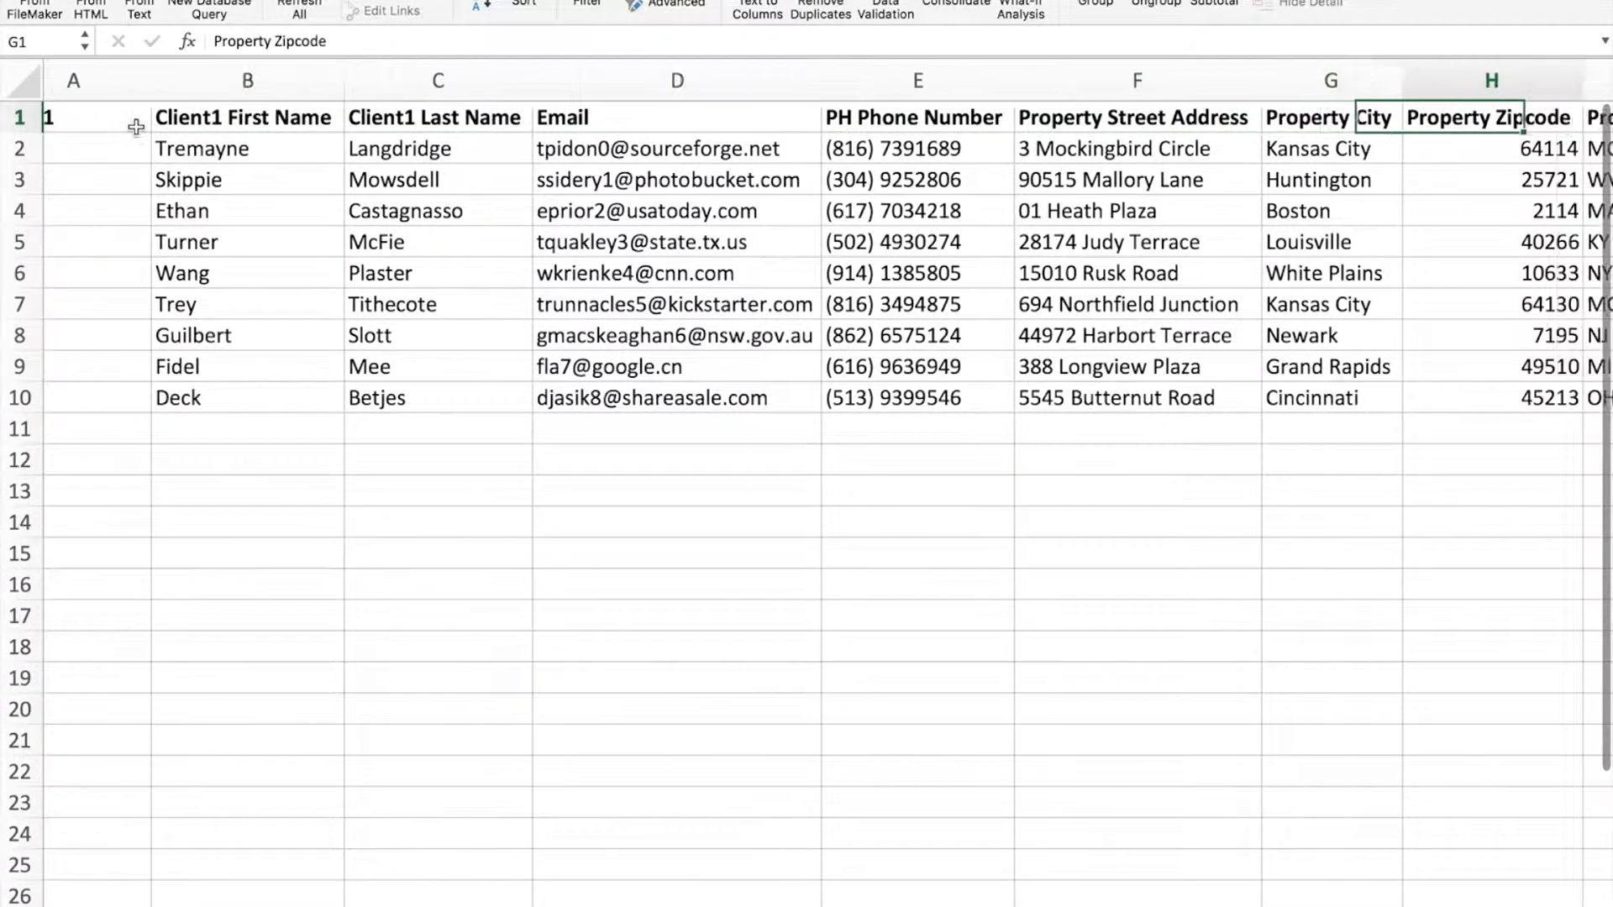
key(Right)
key(Right)
key(Right)
key(Right)
key(Right)
key(Right)
key(Right)
key(Right)
key(Right)
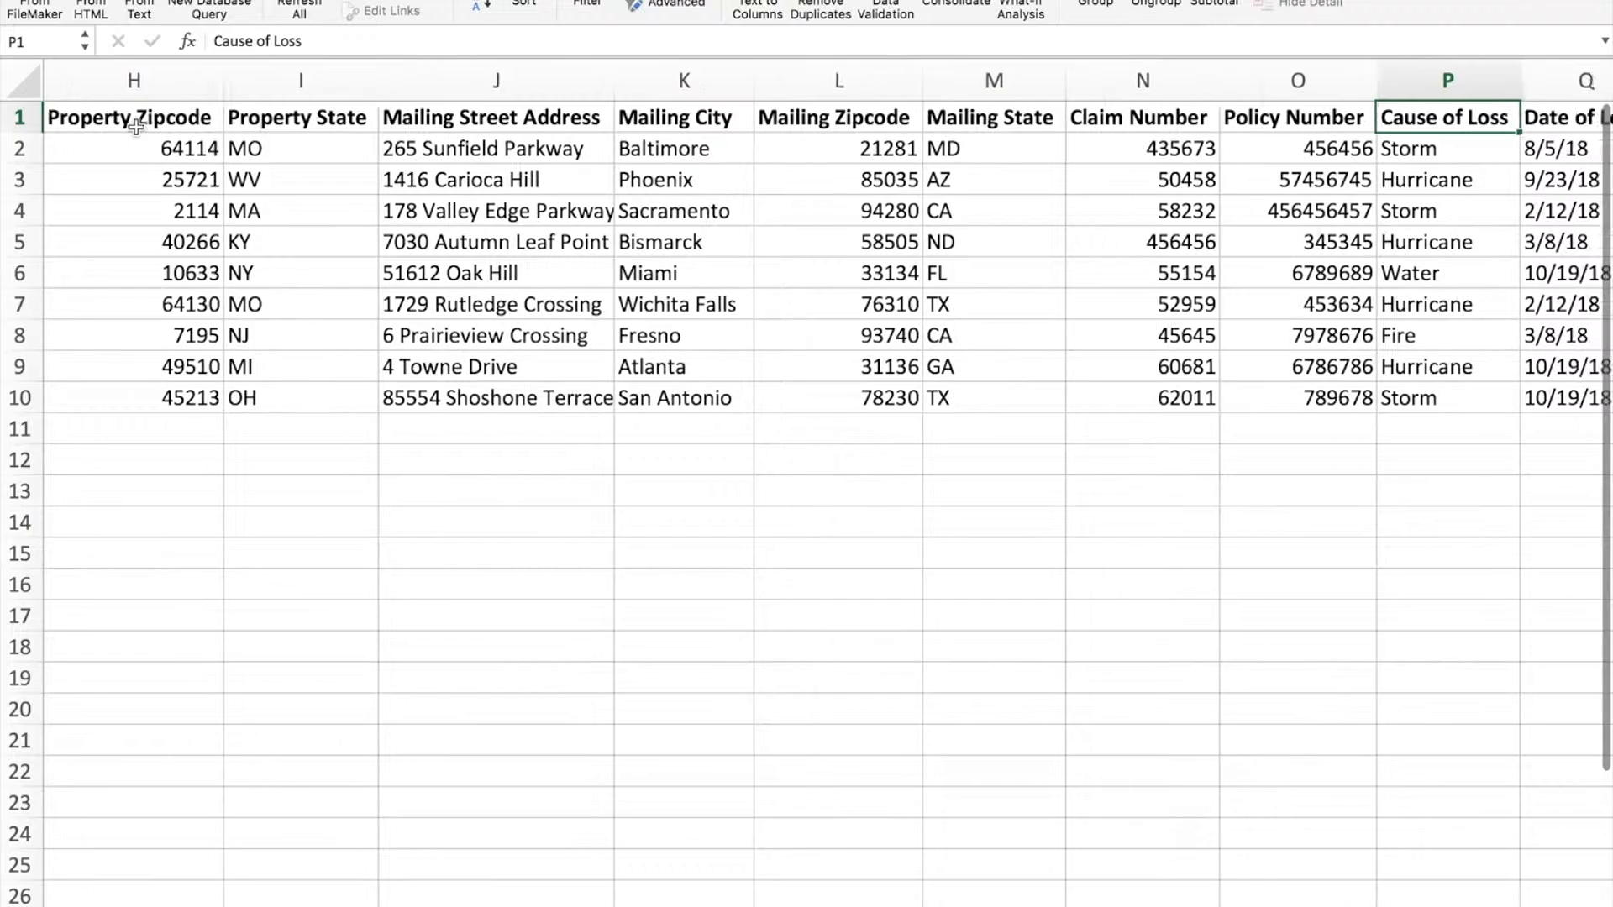
key(Right)
key(Right)
key(Right)
key(Right)
key(Right)
key(Right)
key(Right)
key(Right)
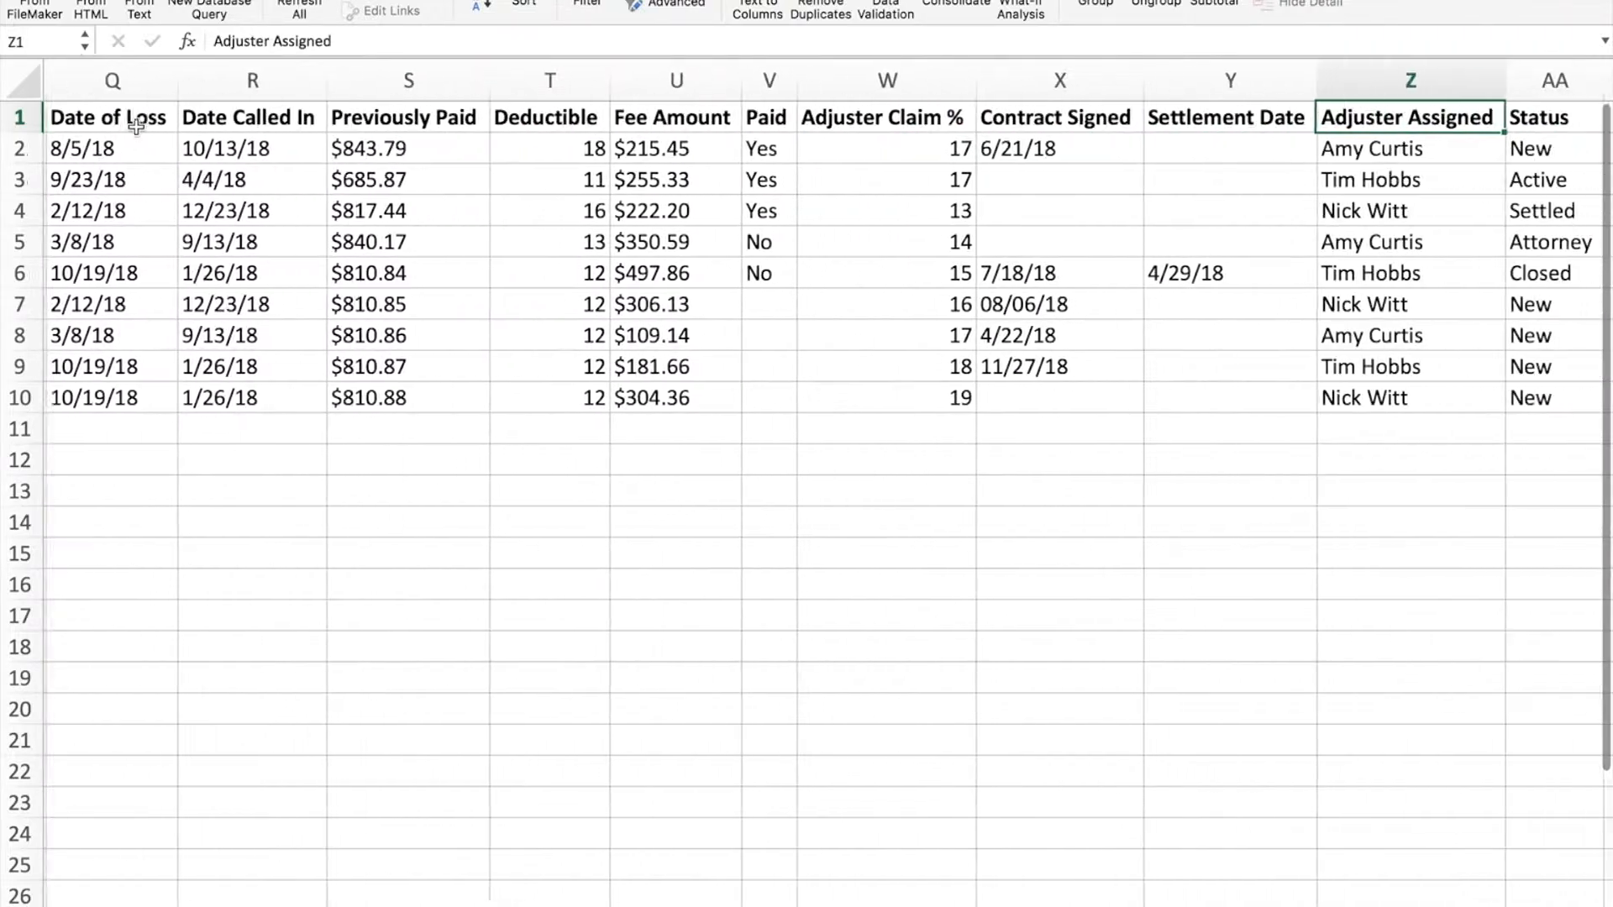
key(Right)
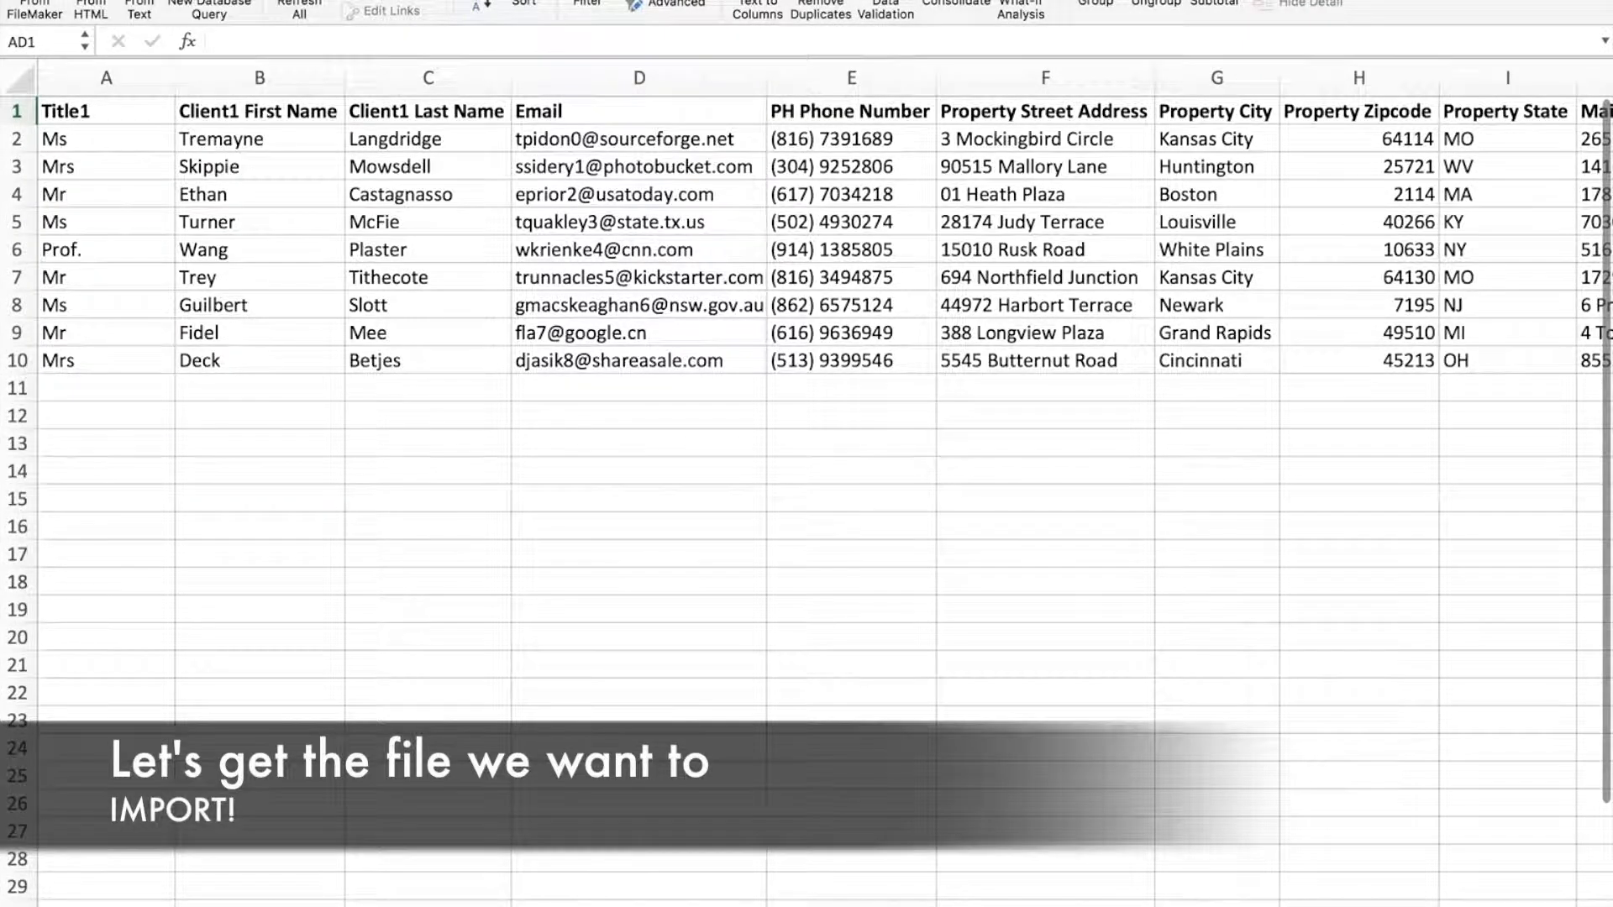
Recheck the import file's column headers one by one, starting from Title1 and continuing past Contract Signed
key(alt+super+equal)
key(alt+super+equal)
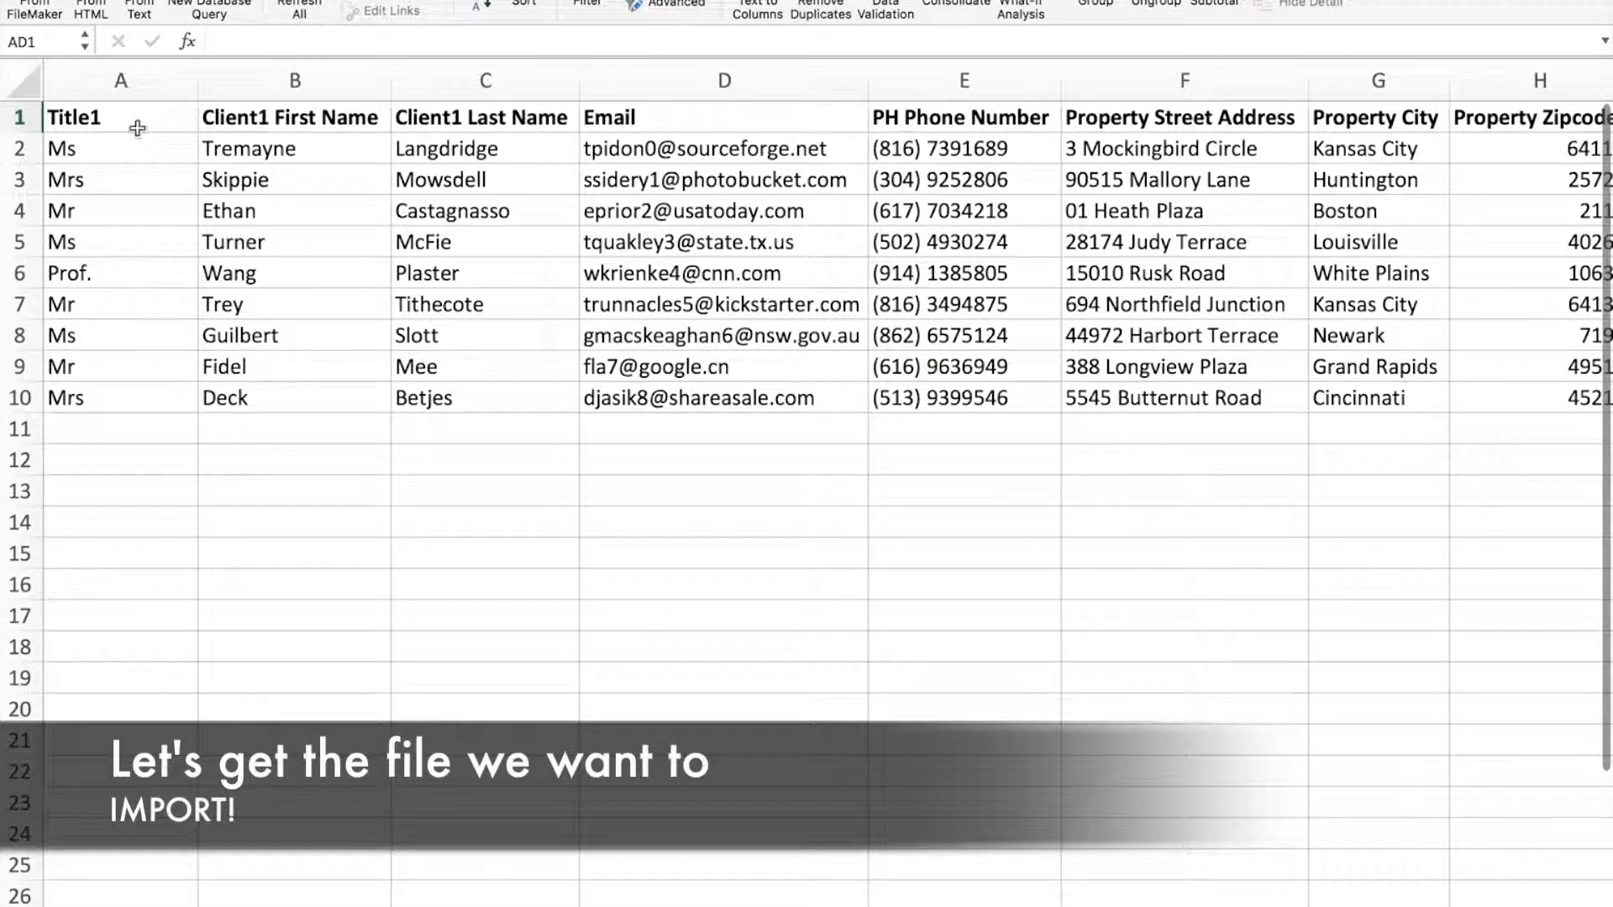
scroll(137, 127, down, 1)
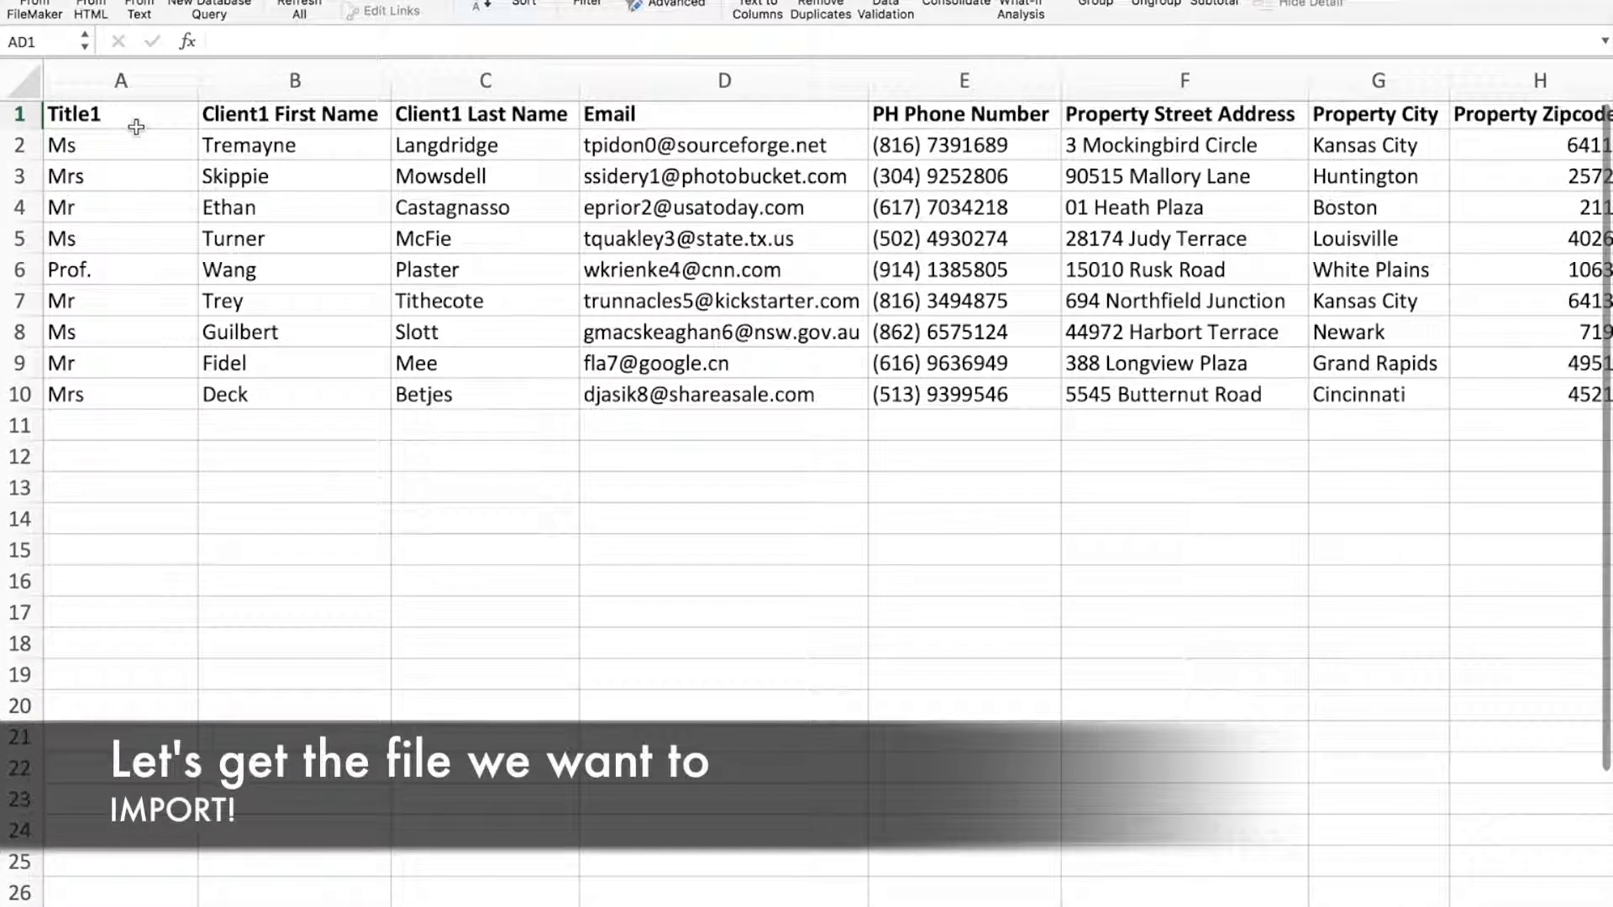
click(136, 126)
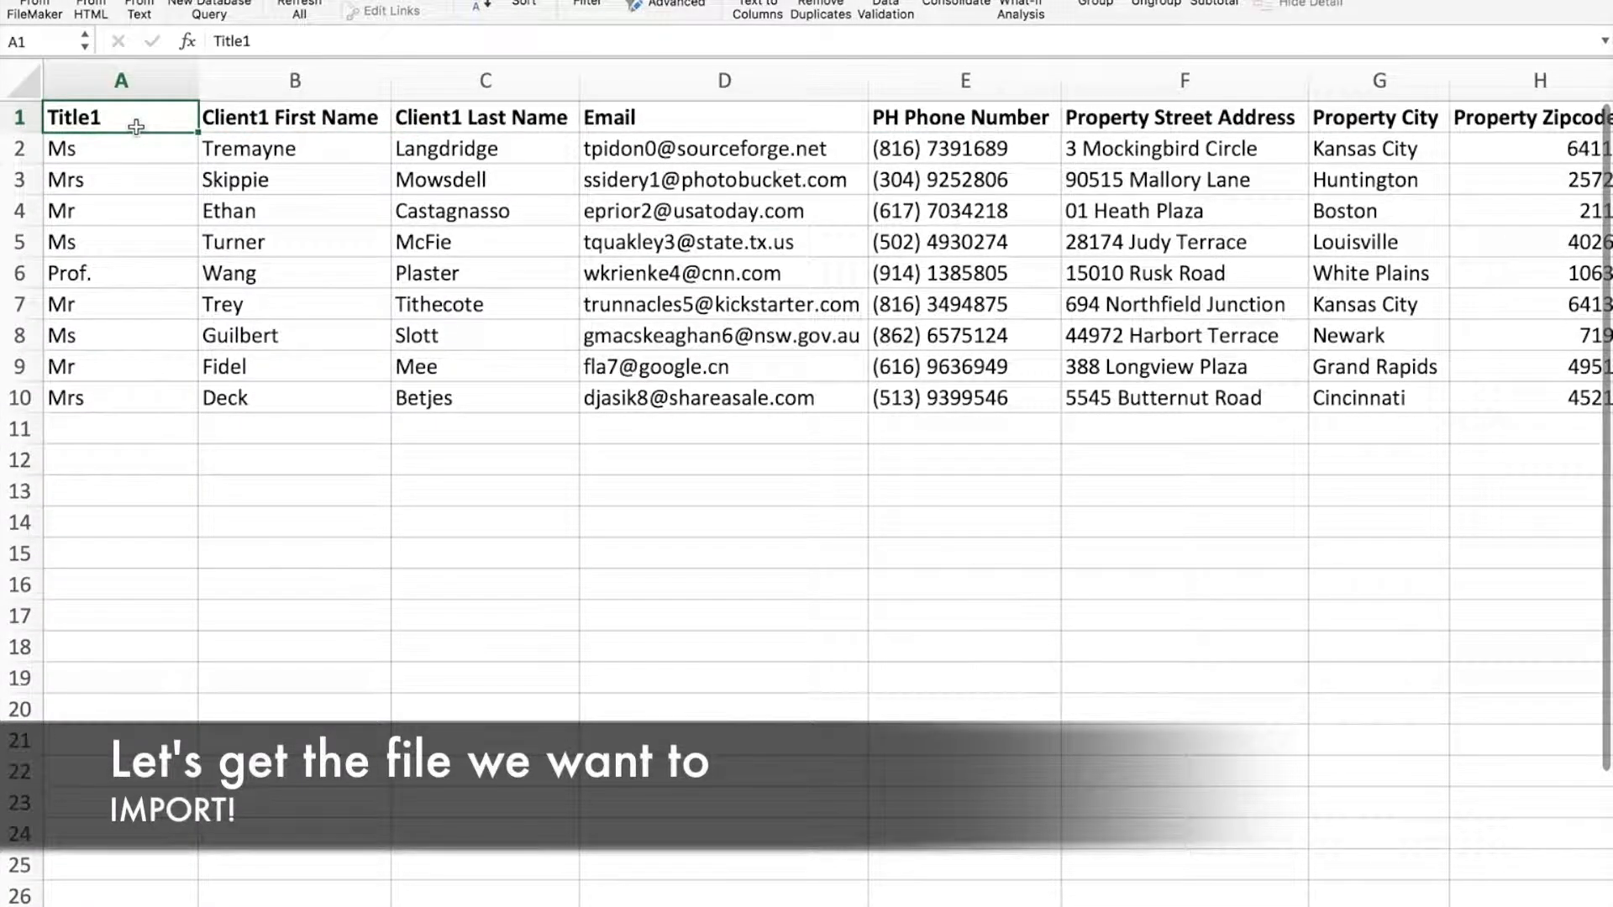
key(Right)
key(Right)
key(Right)
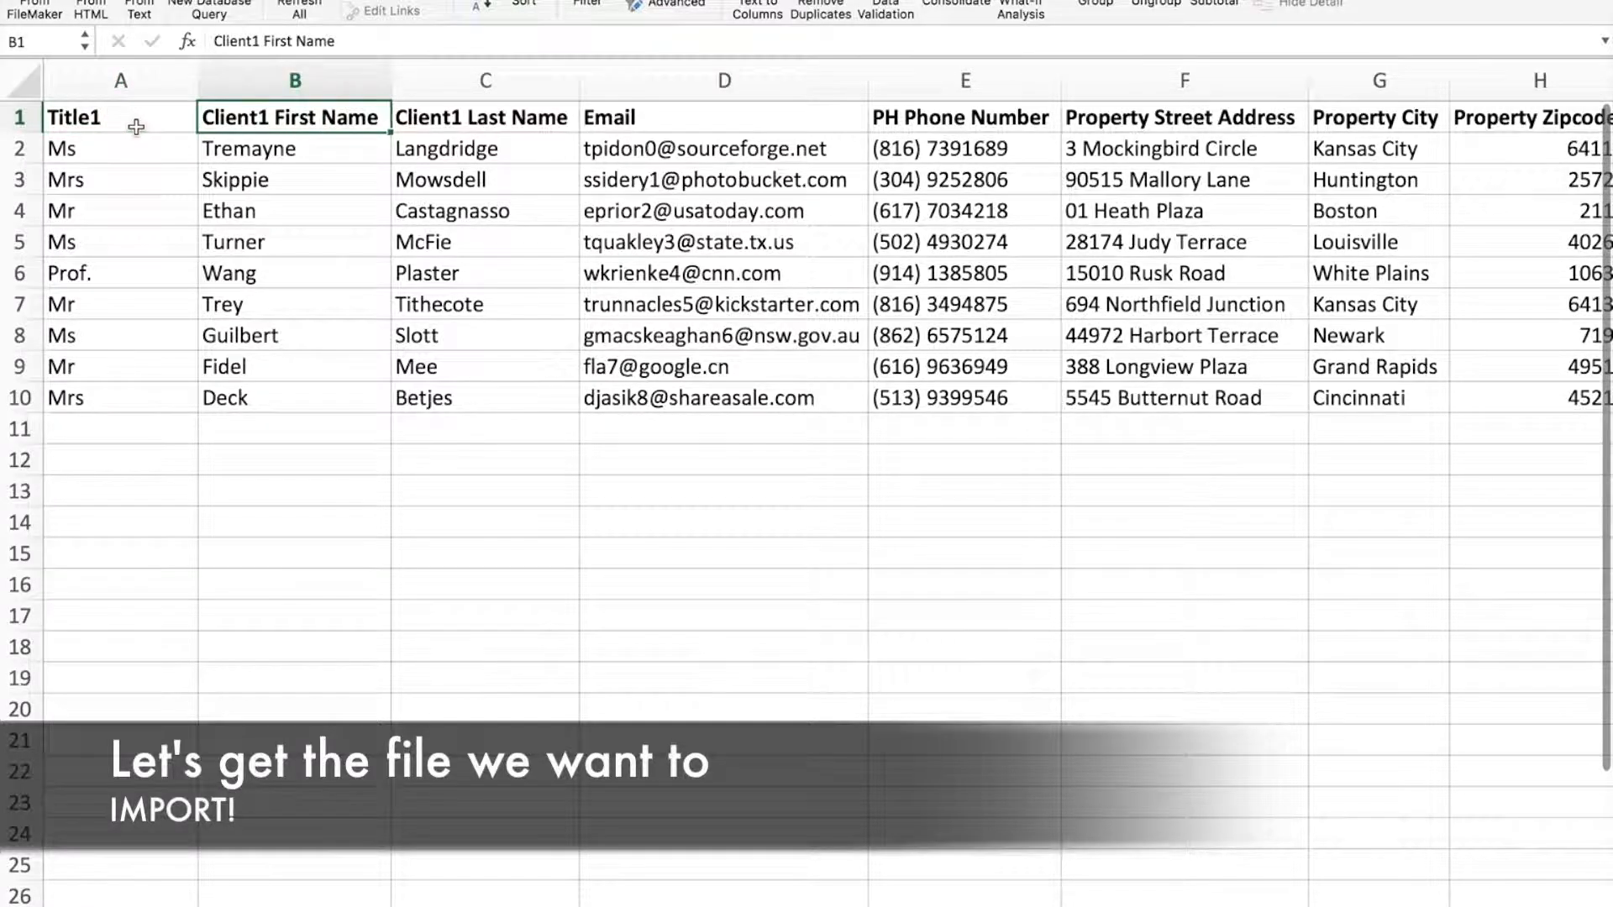
key(Right)
key(Right)
key(Right)
key(Right)
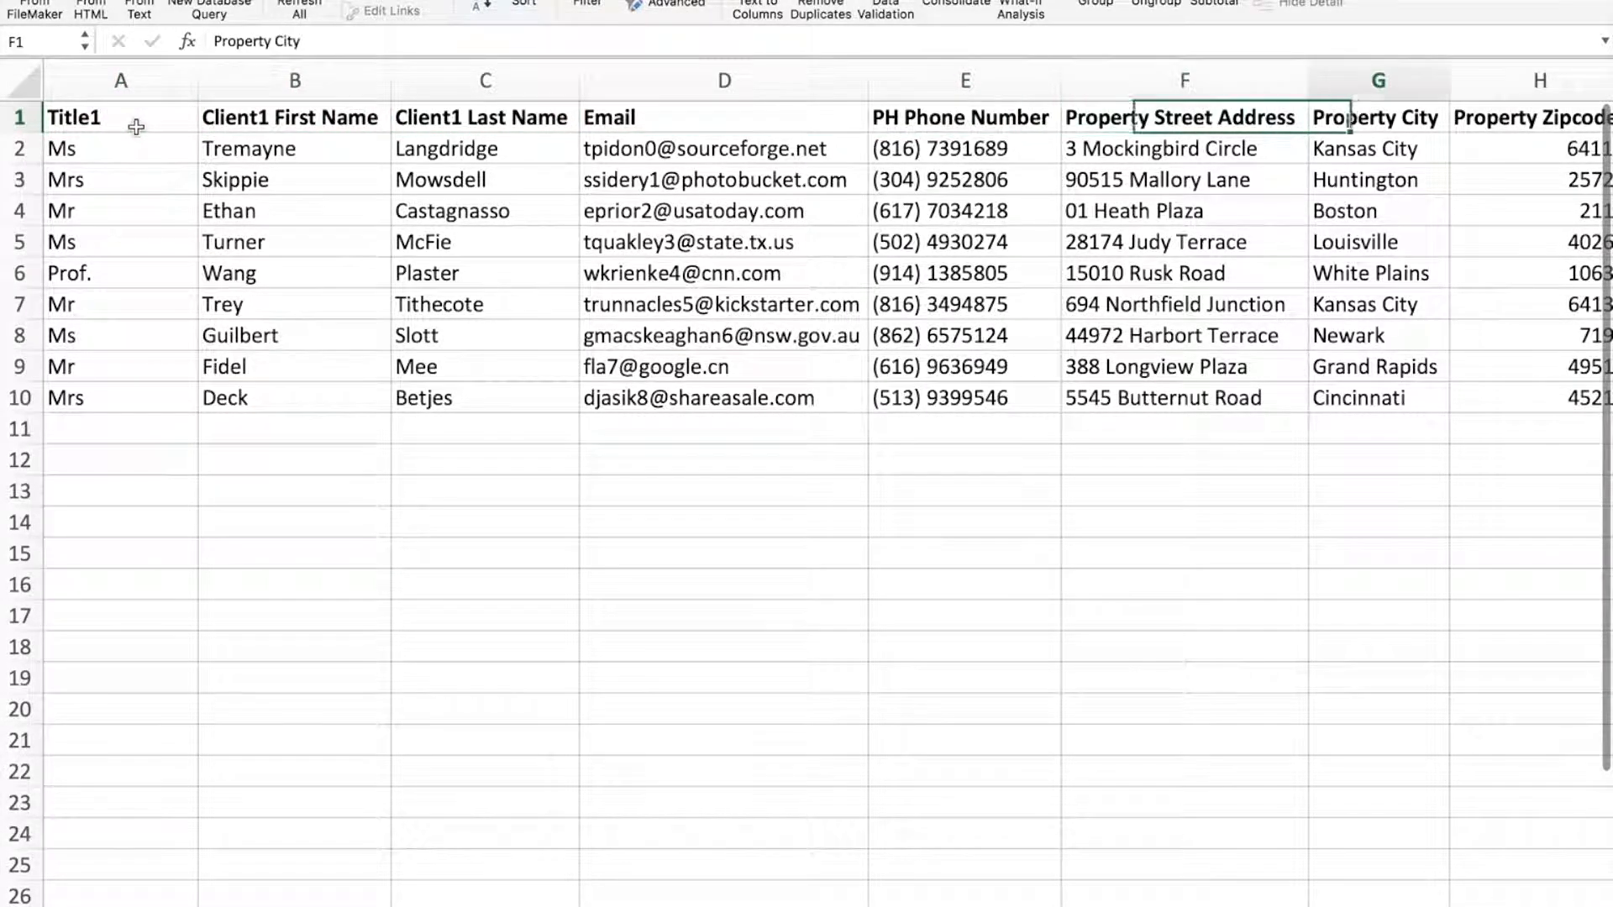
key(Right)
key(Right)
key(Right)
key(Right)
key(Right)
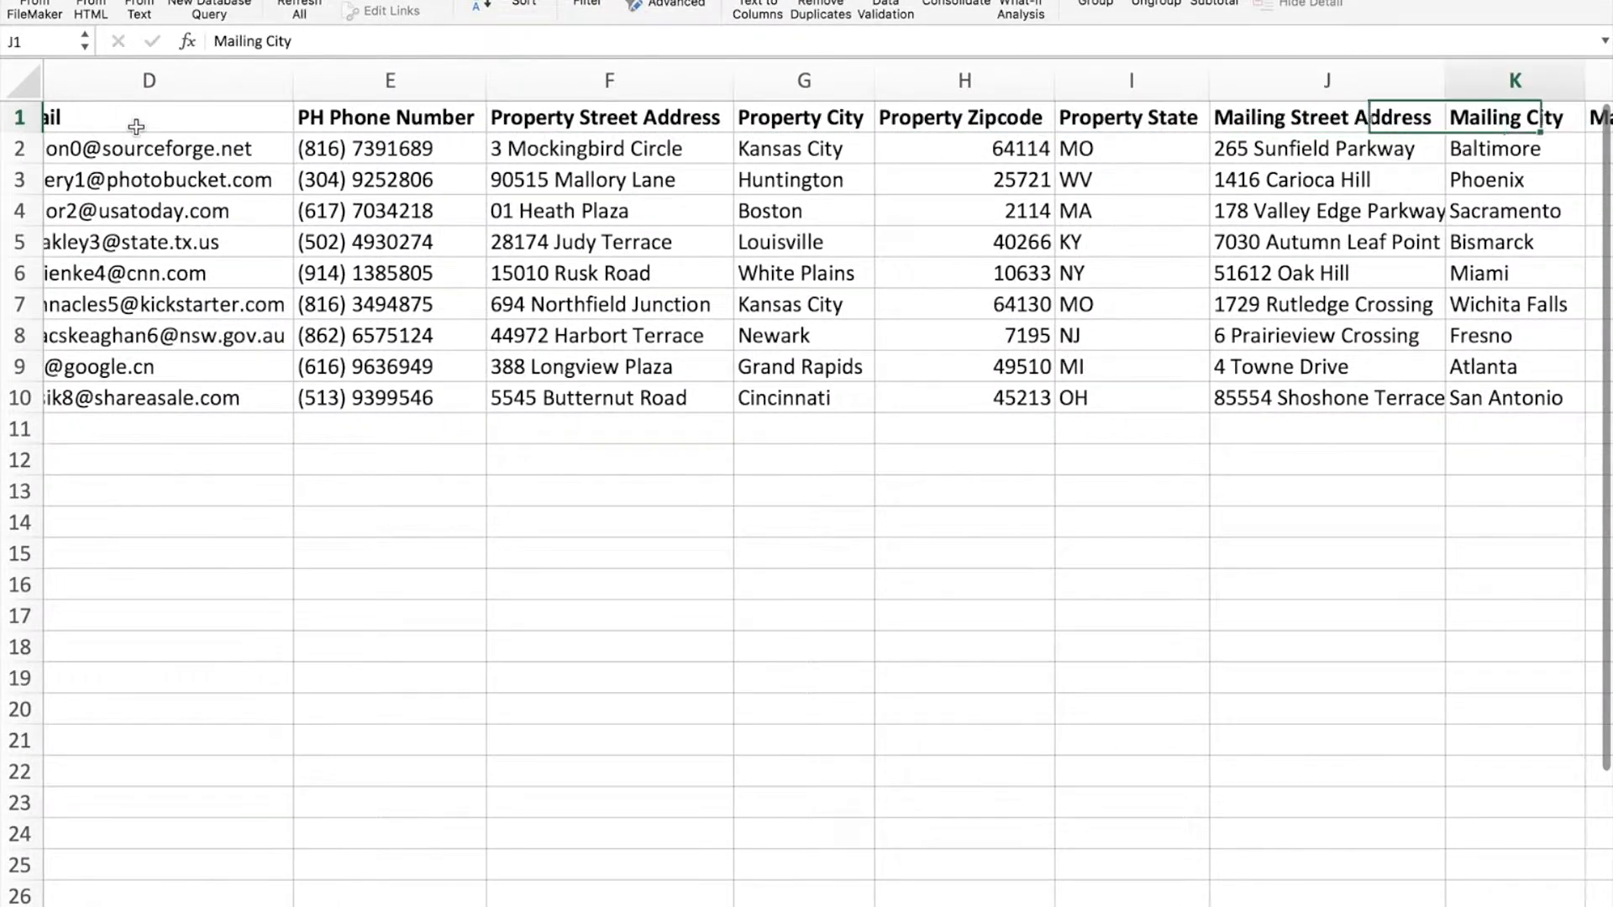
key(Right)
key(Right)
key(Right)
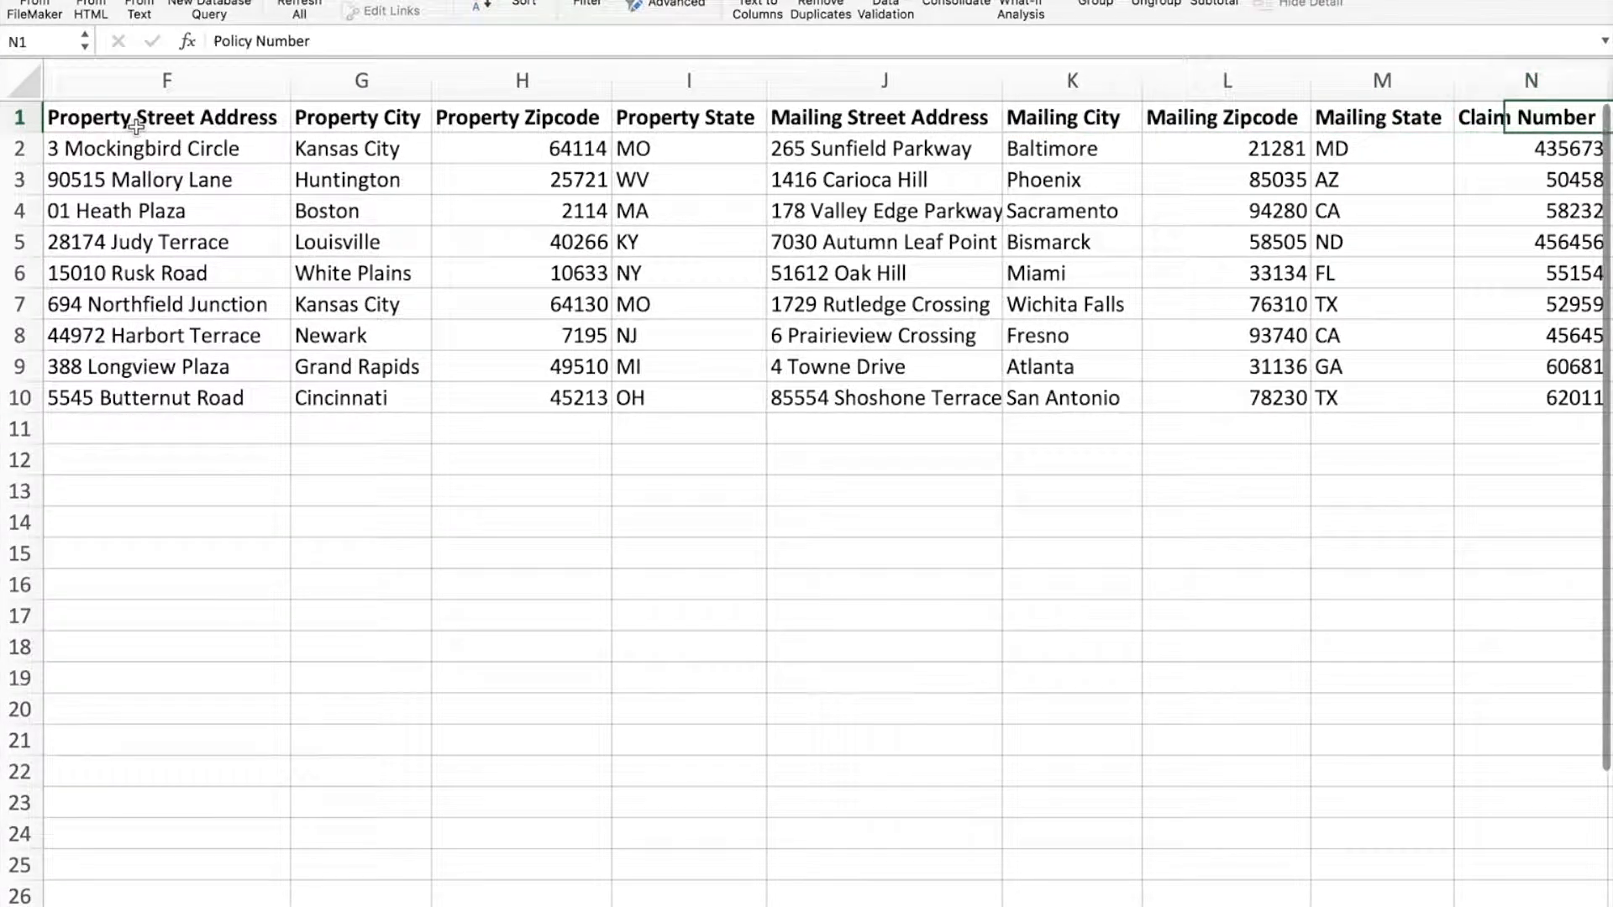
key(Right)
key(Right)
key(Right)
key(Right)
key(Right)
key(Right)
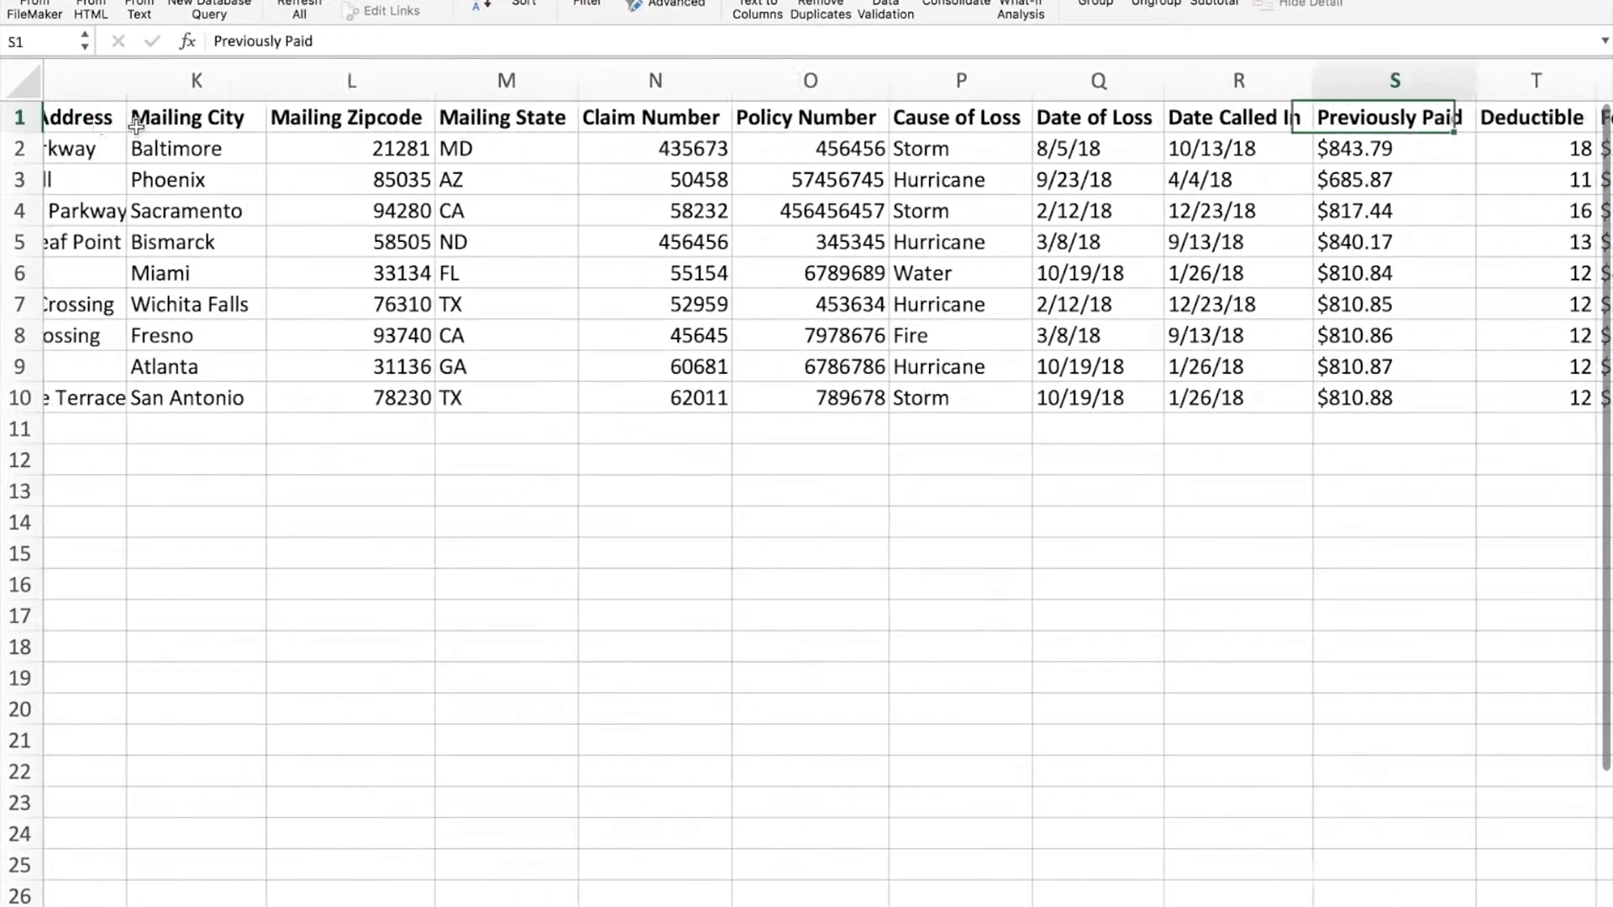
key(Right)
key(Right)
key(Right)
key(Right)
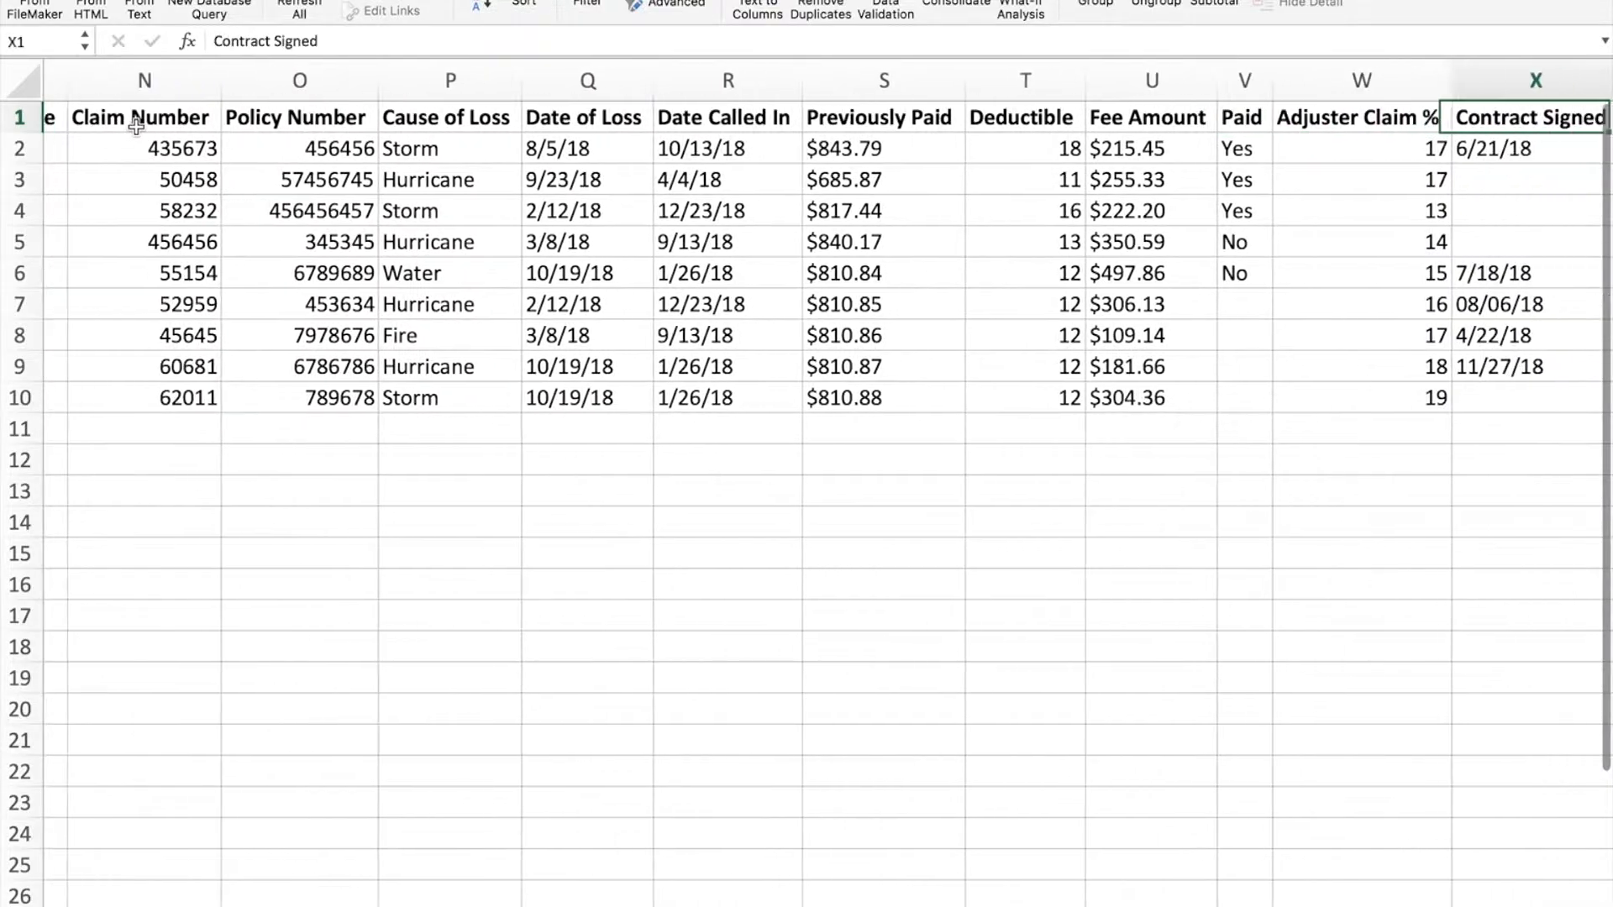
key(Right)
key(Right)
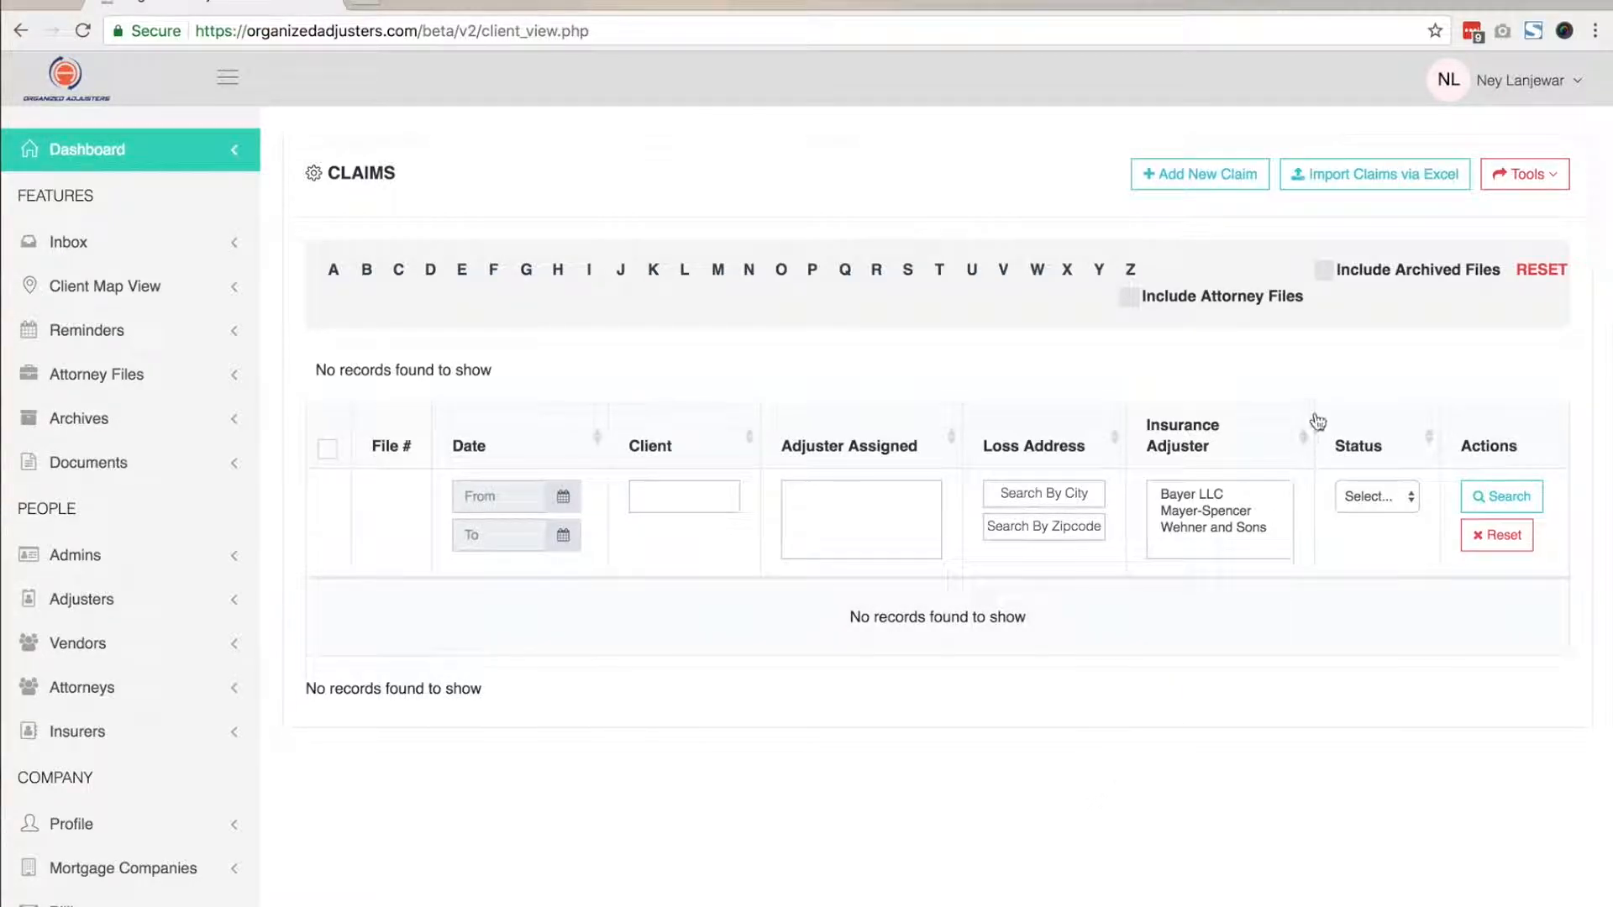
Start a claims import via Excel from the Organized Adjusters claims page and upload LatestClaims (1).csv
click(1371, 192)
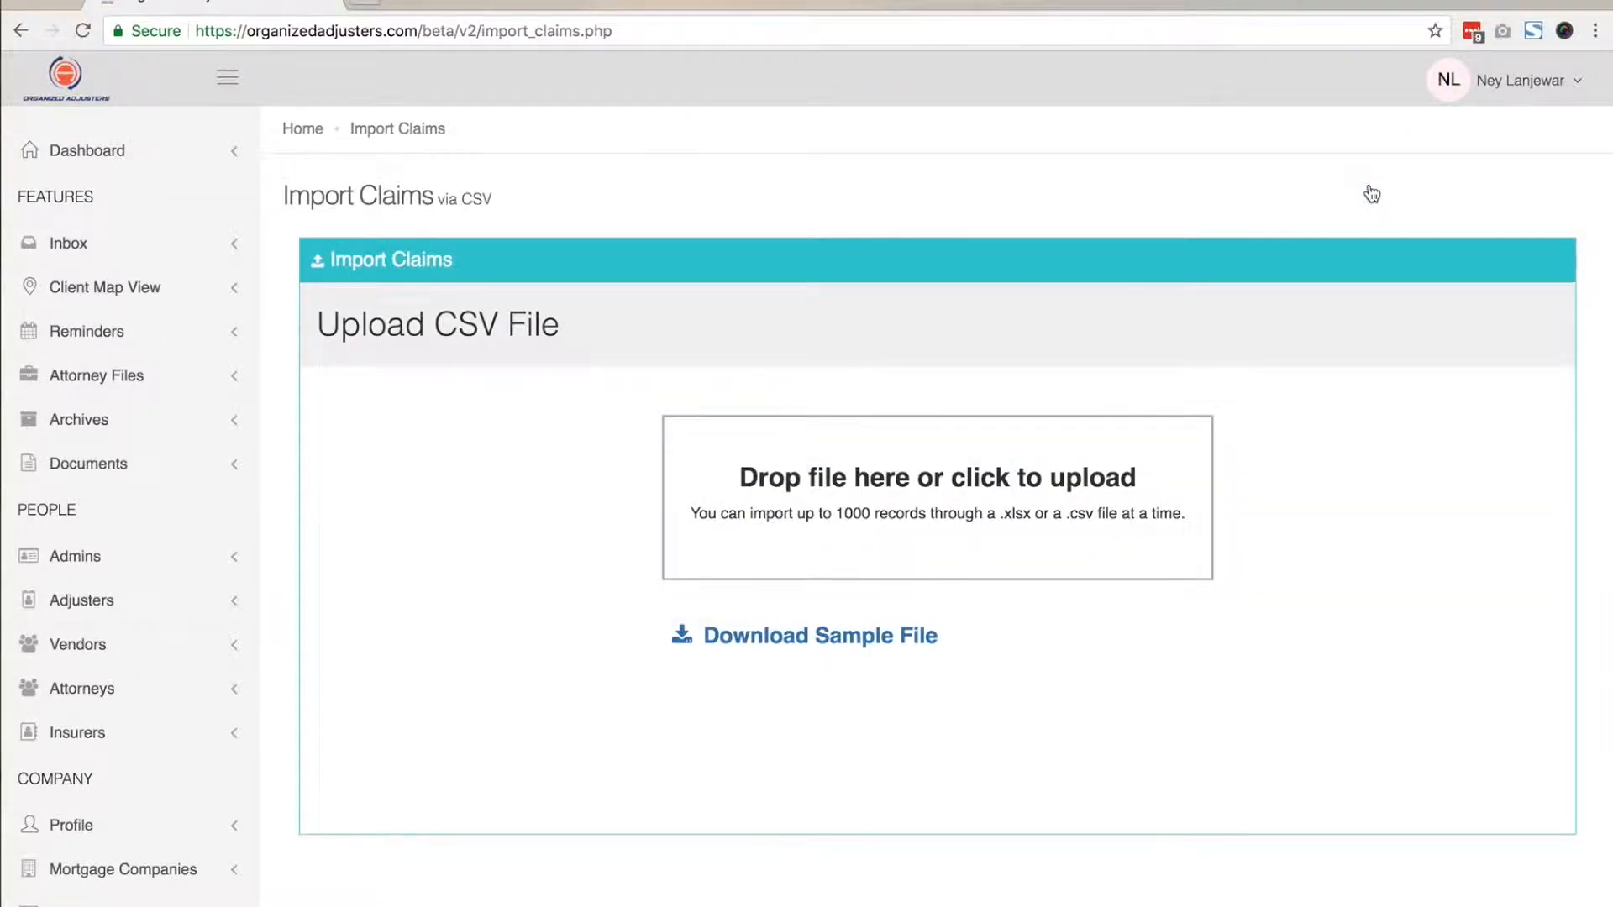
click(885, 558)
click(699, 131)
click(1146, 526)
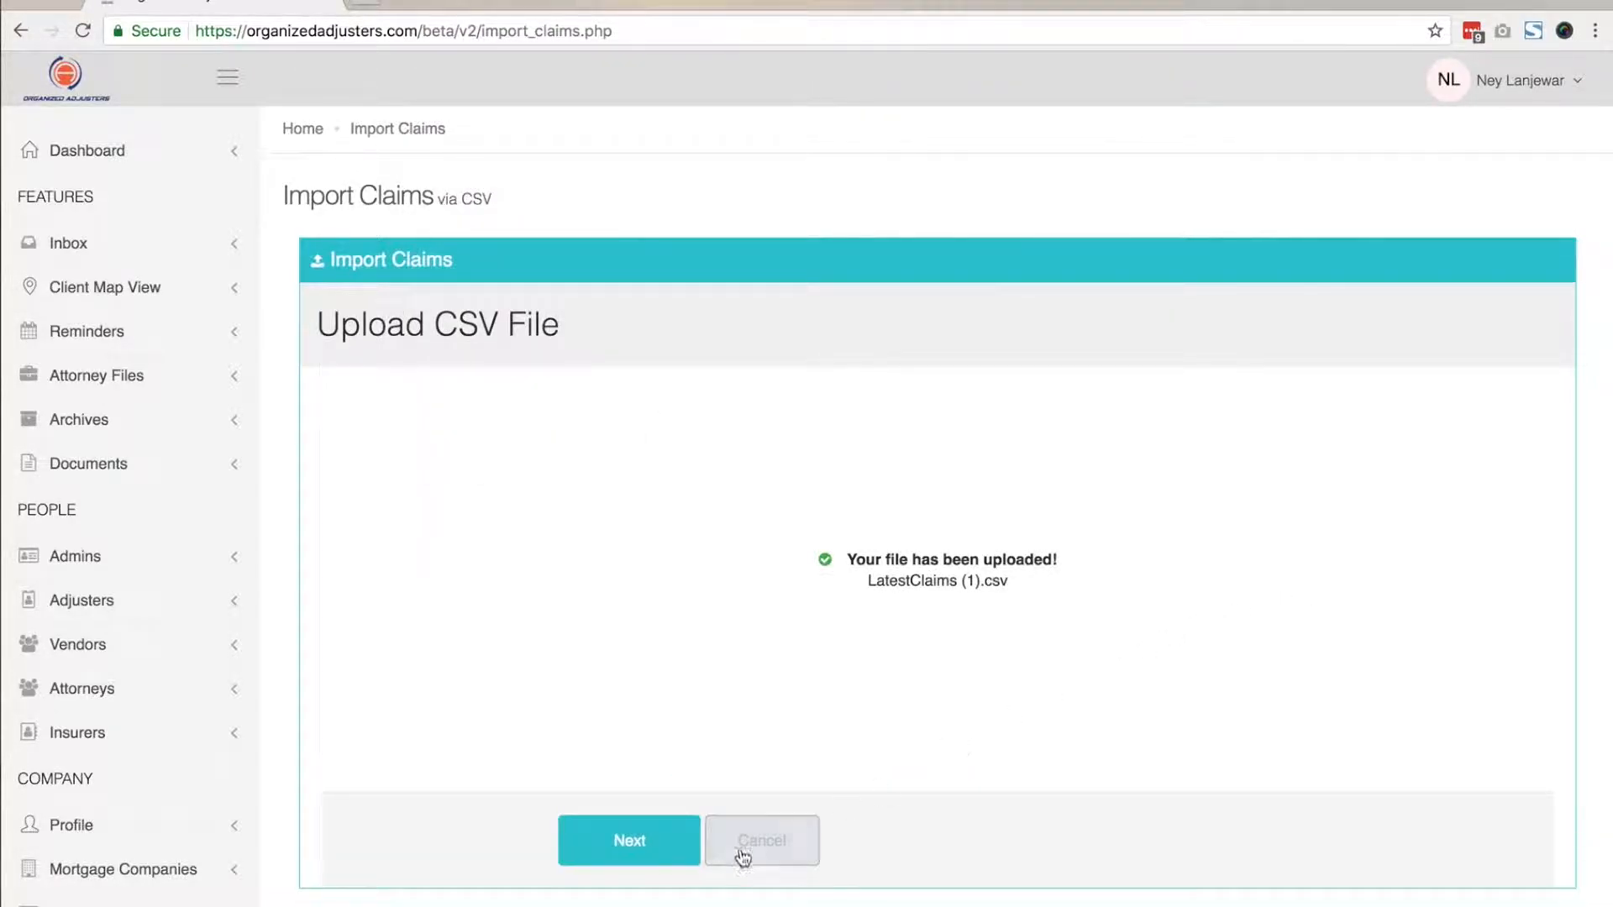
Continue with the uploaded file, choose to add its records as new claims, and proceed to the field mapping
click(620, 857)
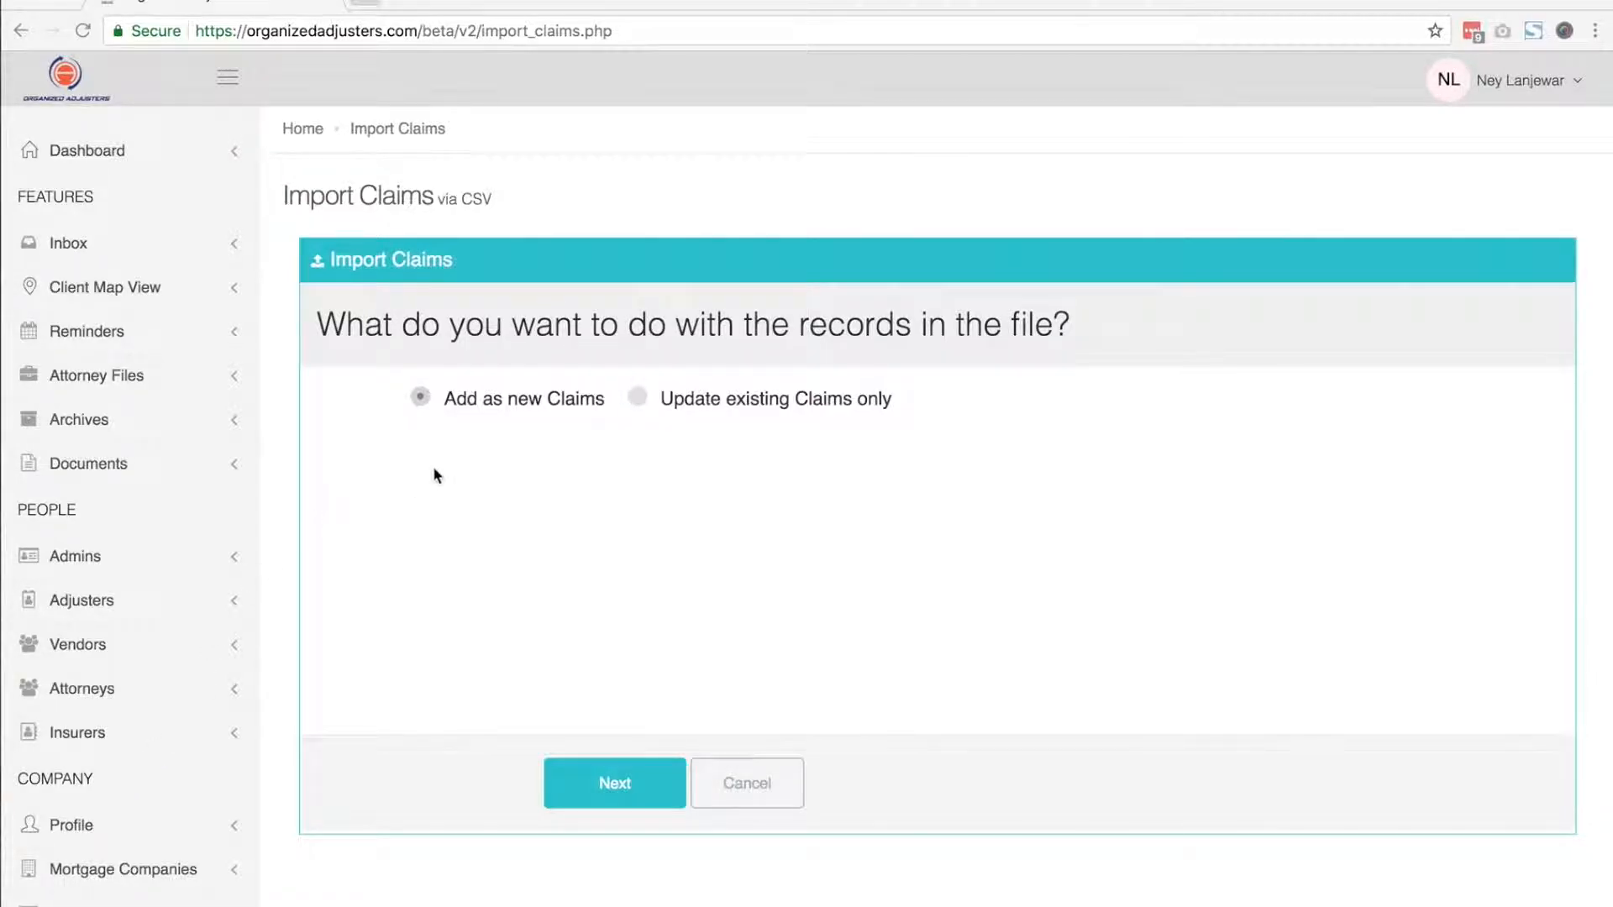
click(518, 420)
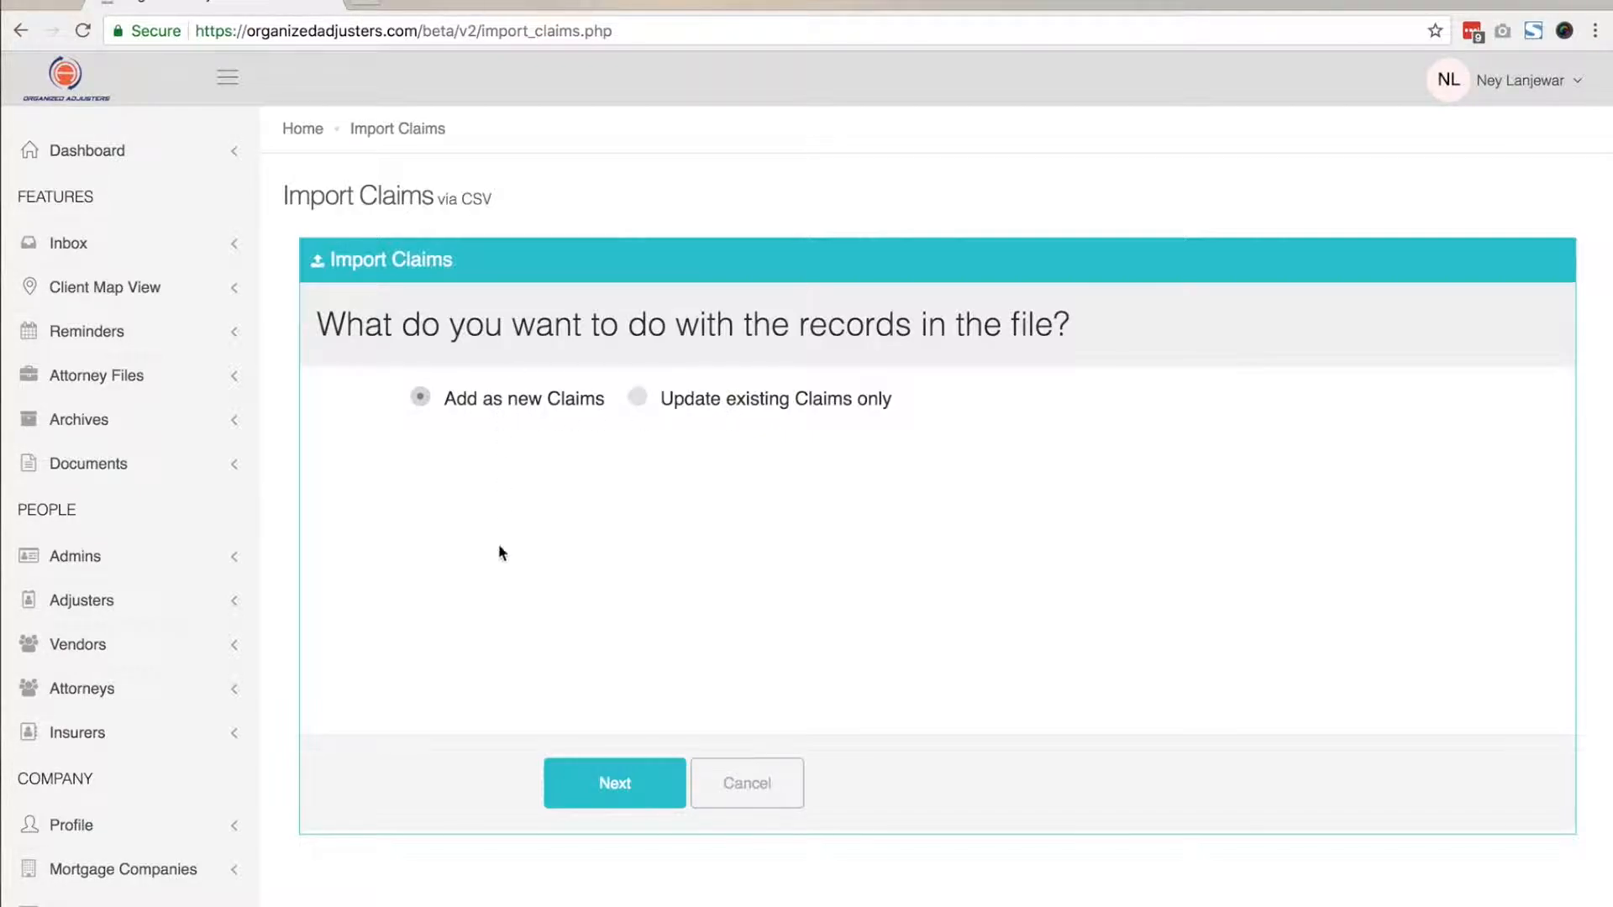
click(586, 803)
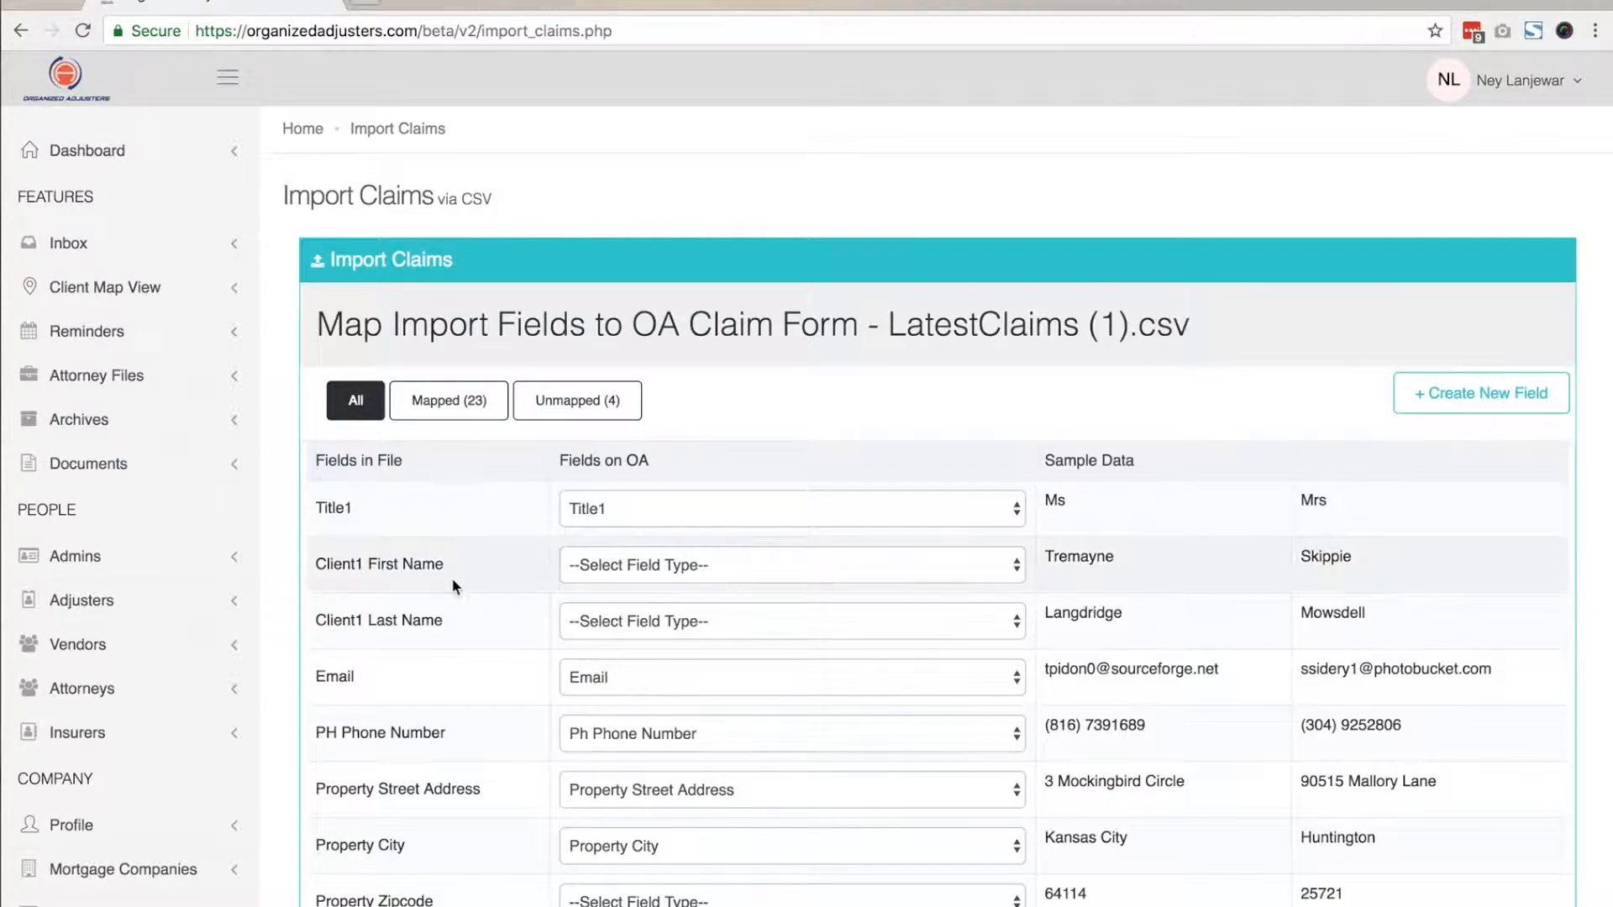
Examine how the file's fields are mapped to OA fields and which OA field options are available for Title1
scroll(443, 677, down, 9)
scroll(443, 682, down, 4)
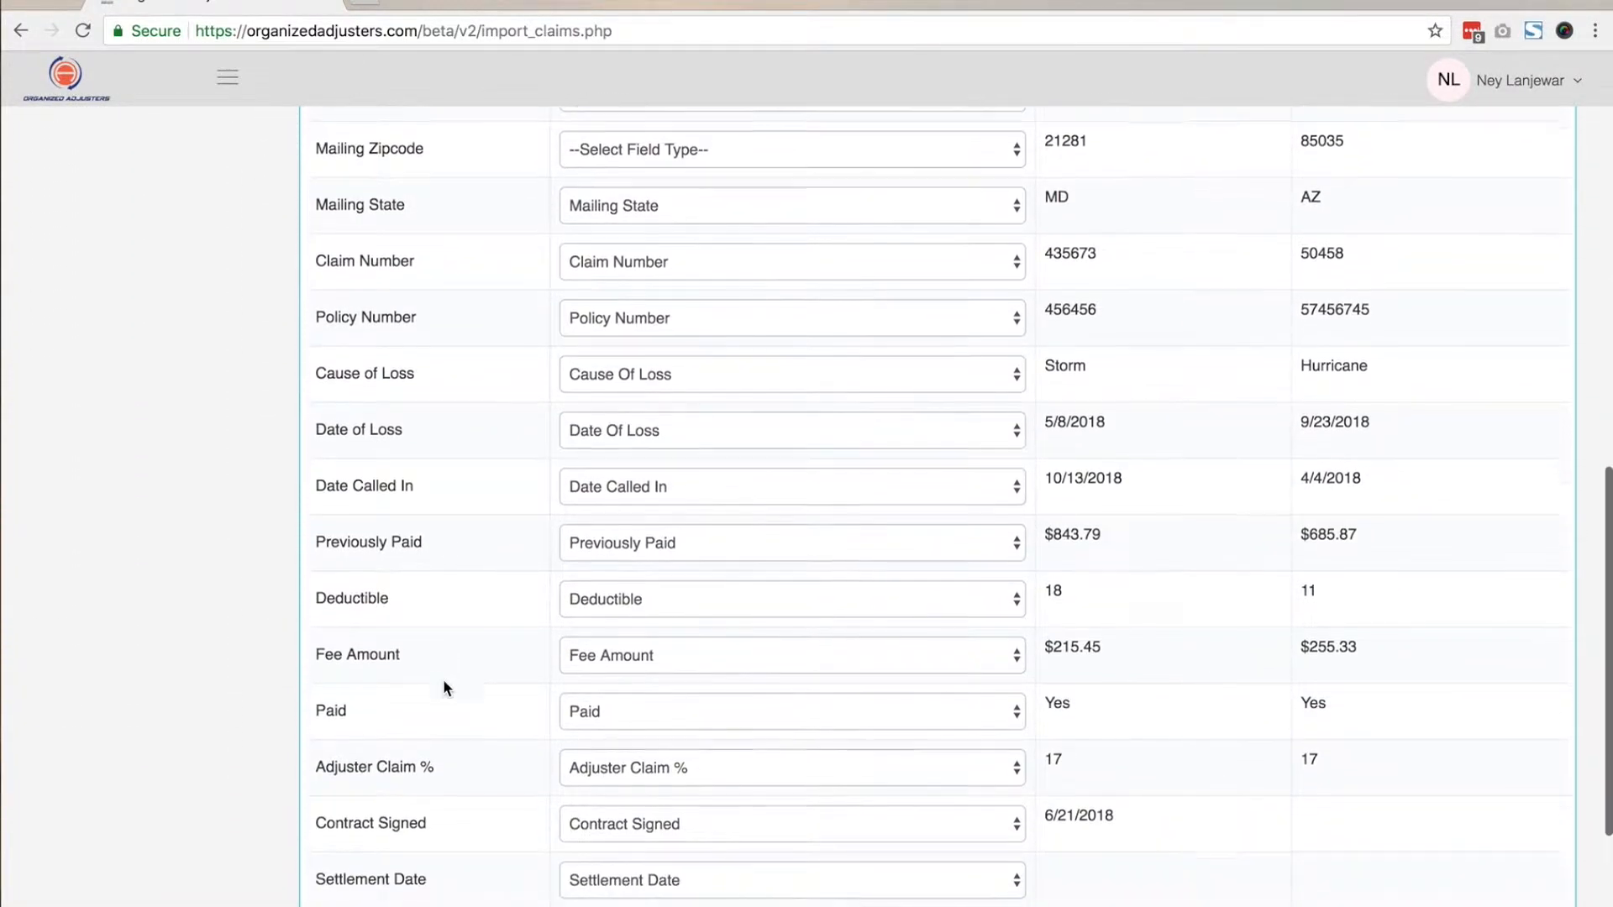
scroll(442, 678, up, 12)
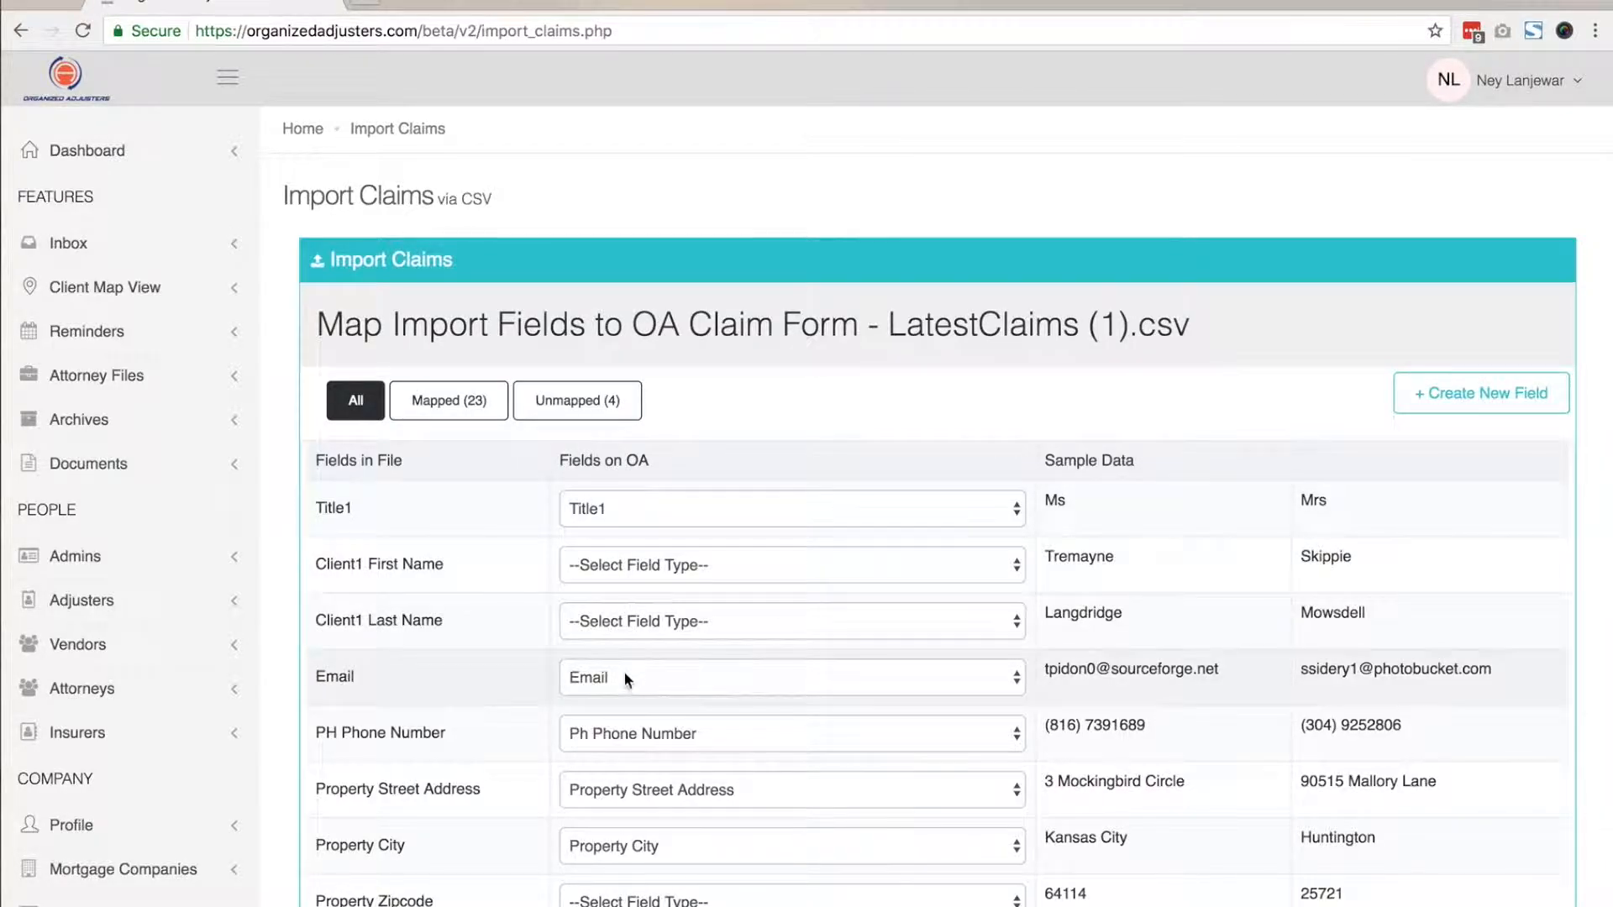
click(605, 516)
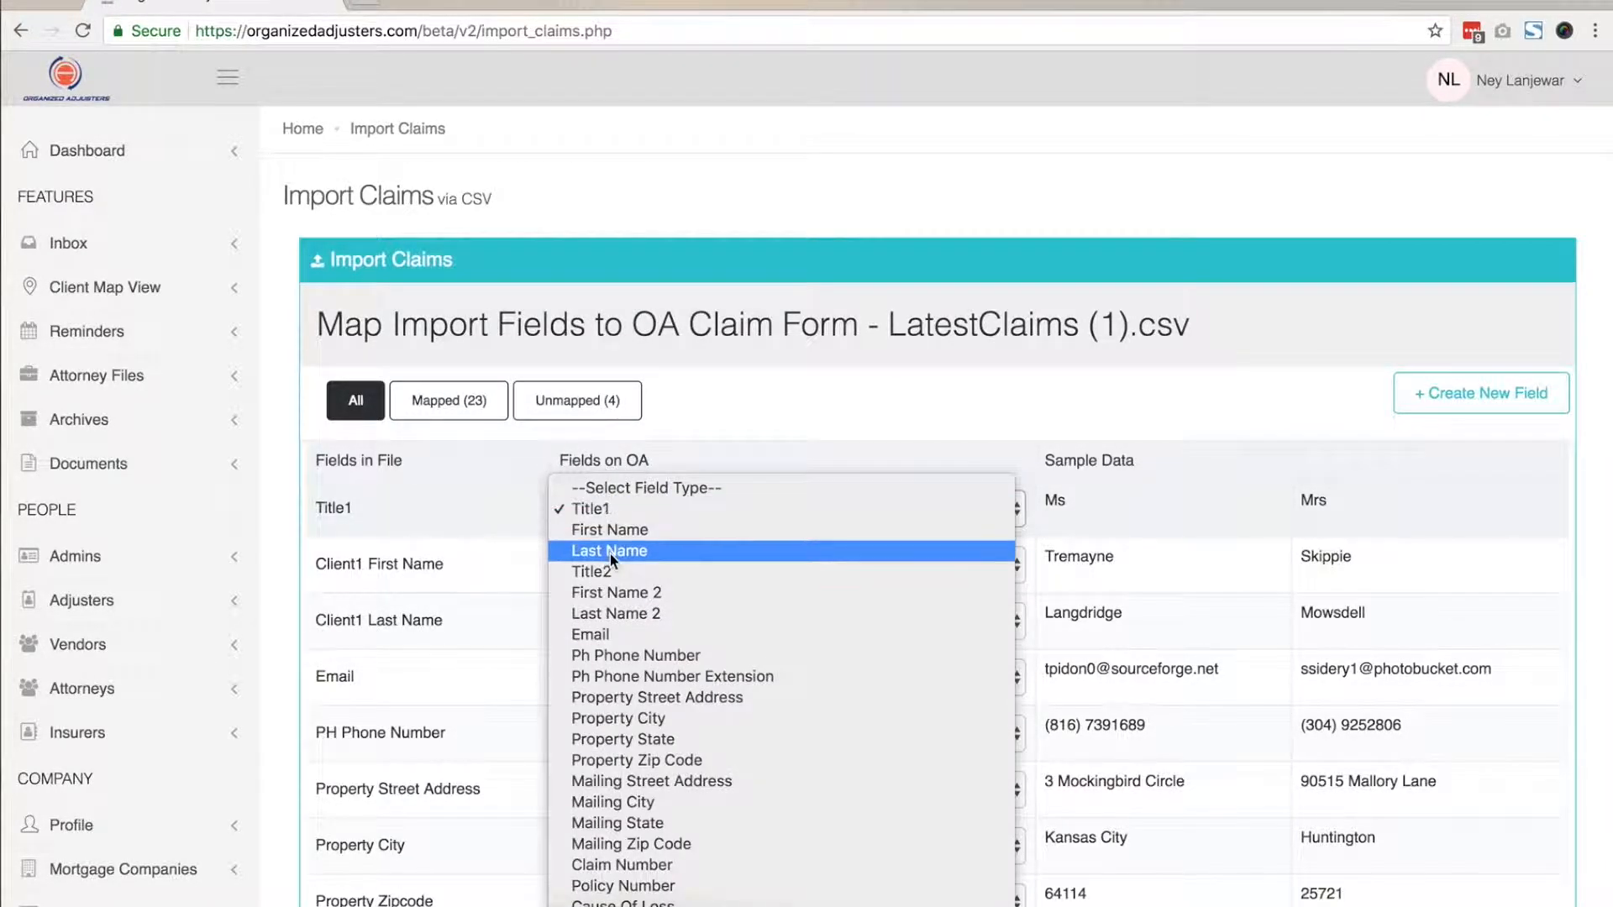
click(622, 471)
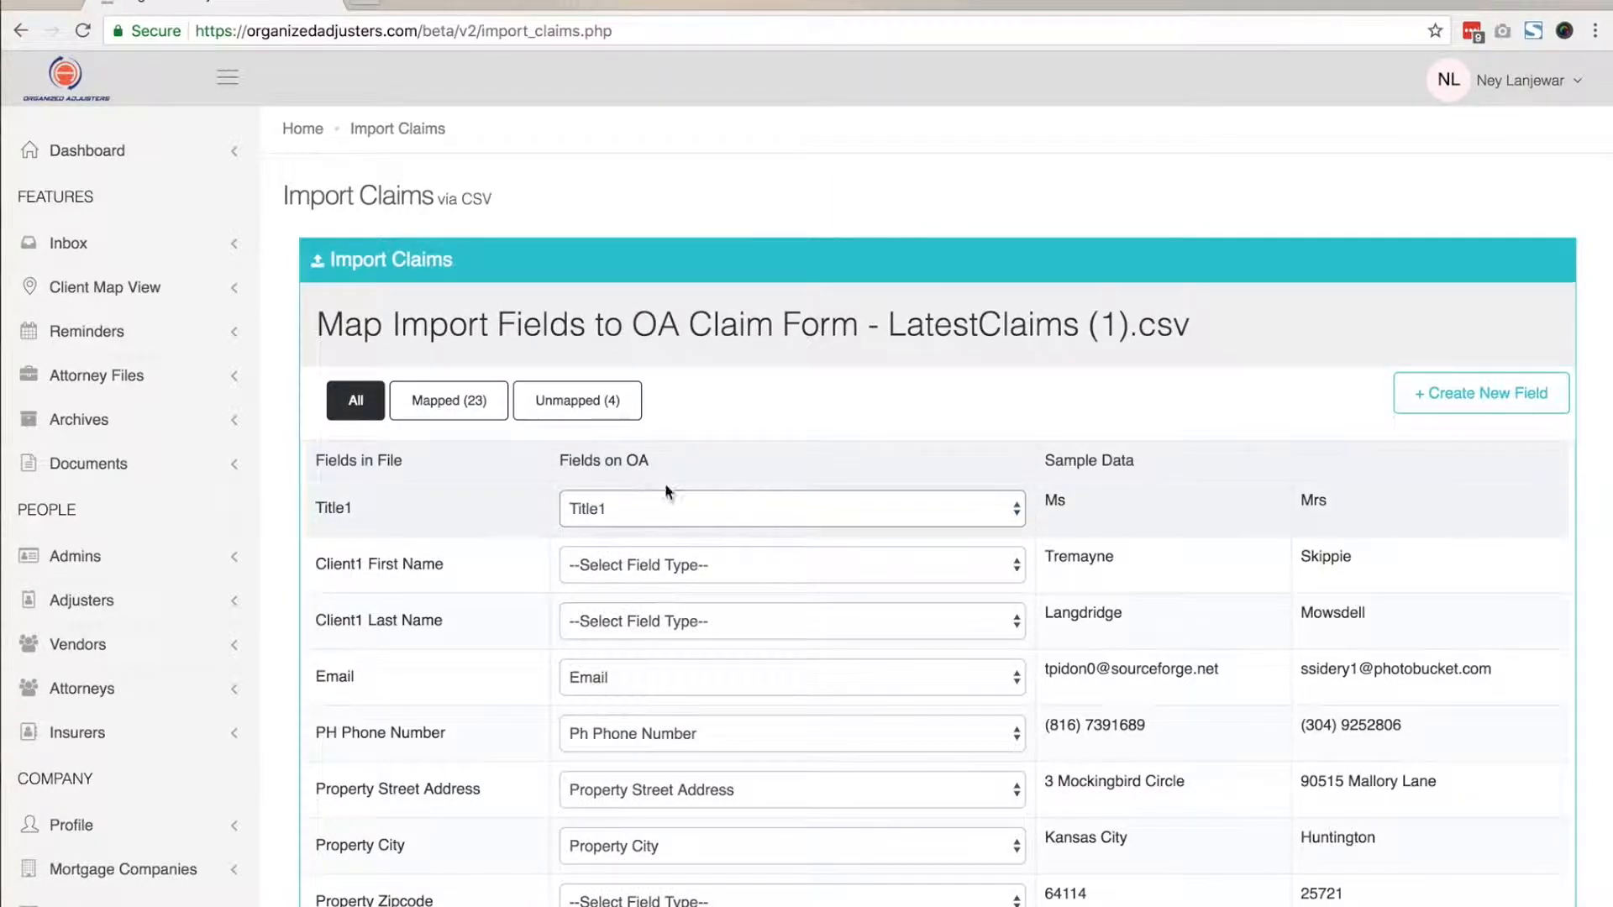
Review the sample data beside each field and the complete list of all fields in the file
scroll(1340, 739, down, 6)
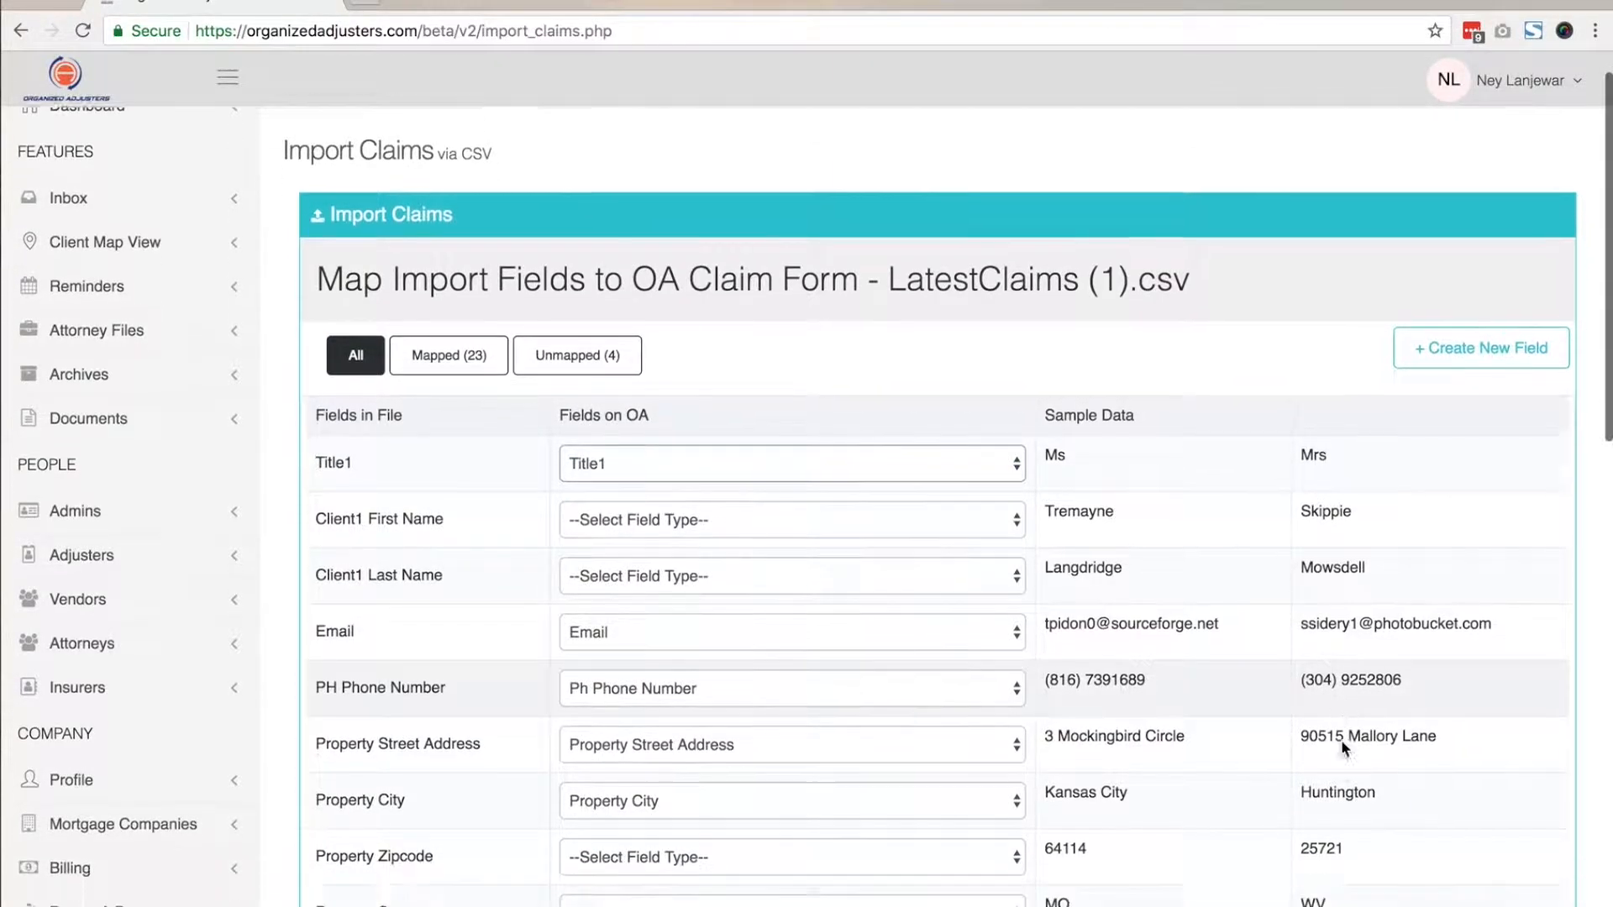
scroll(1344, 754, down, 6)
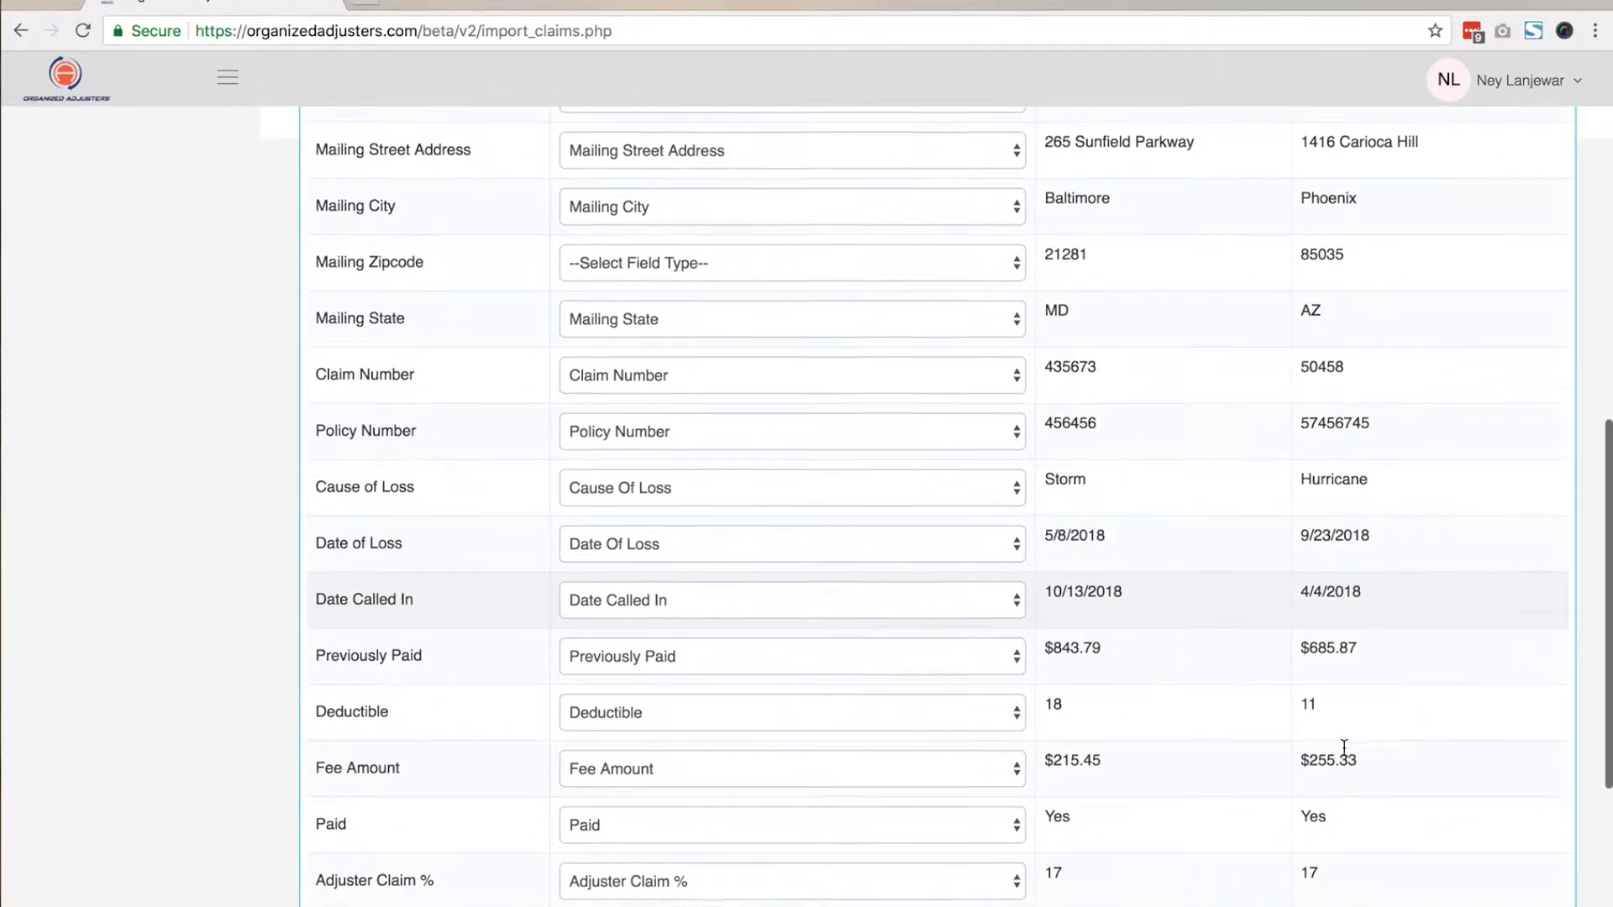
scroll(1343, 747, up, 11)
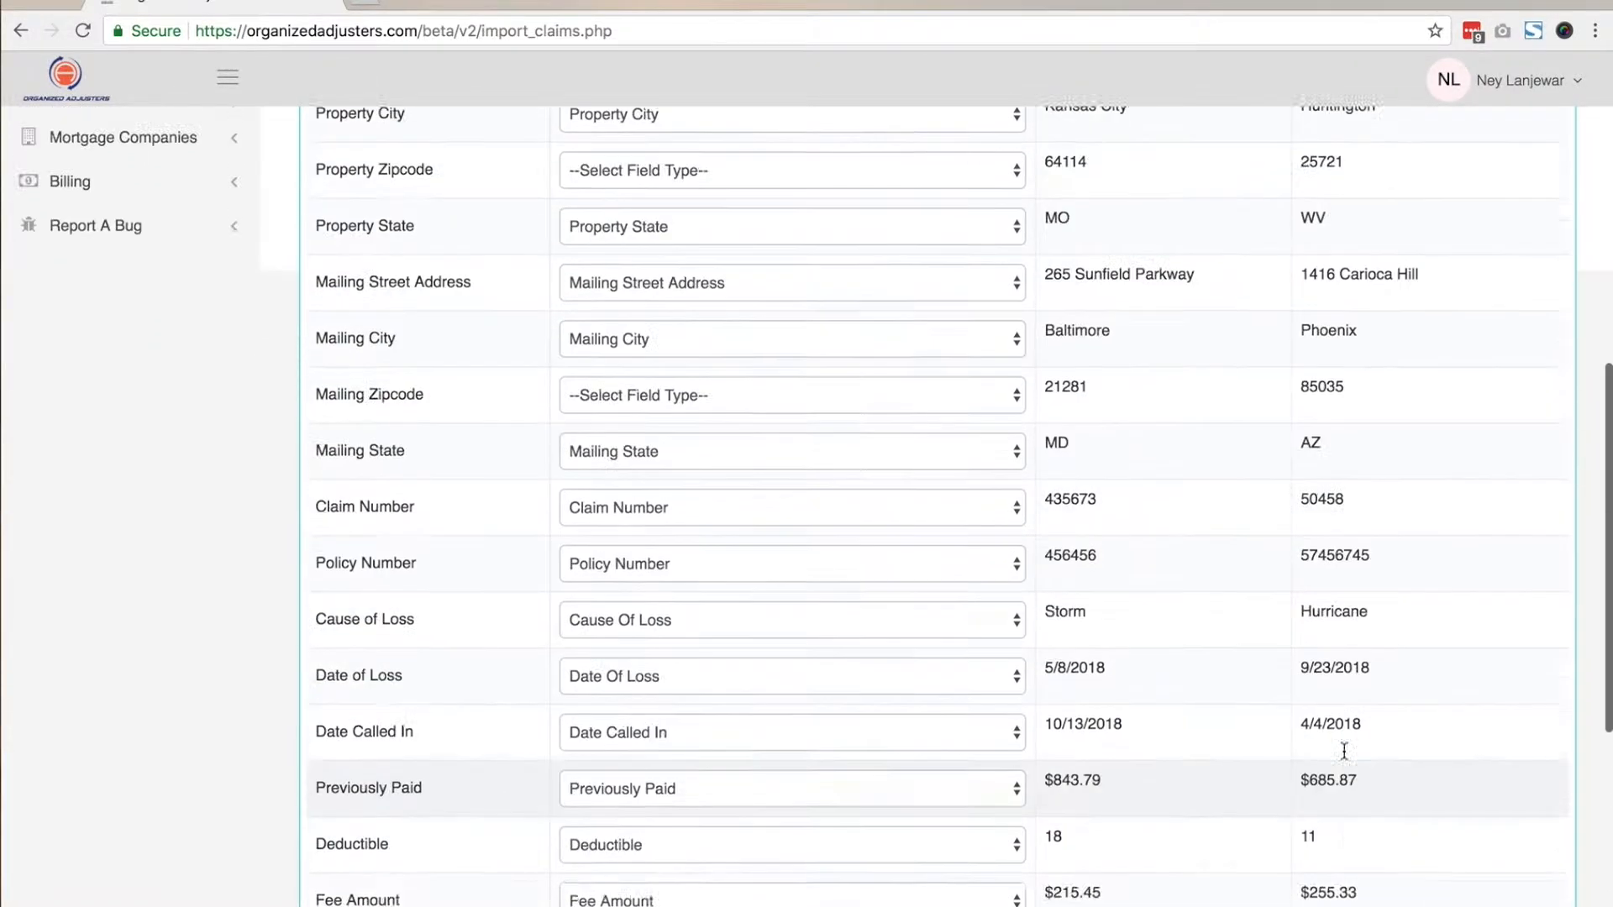
scroll(1343, 750, up, 2)
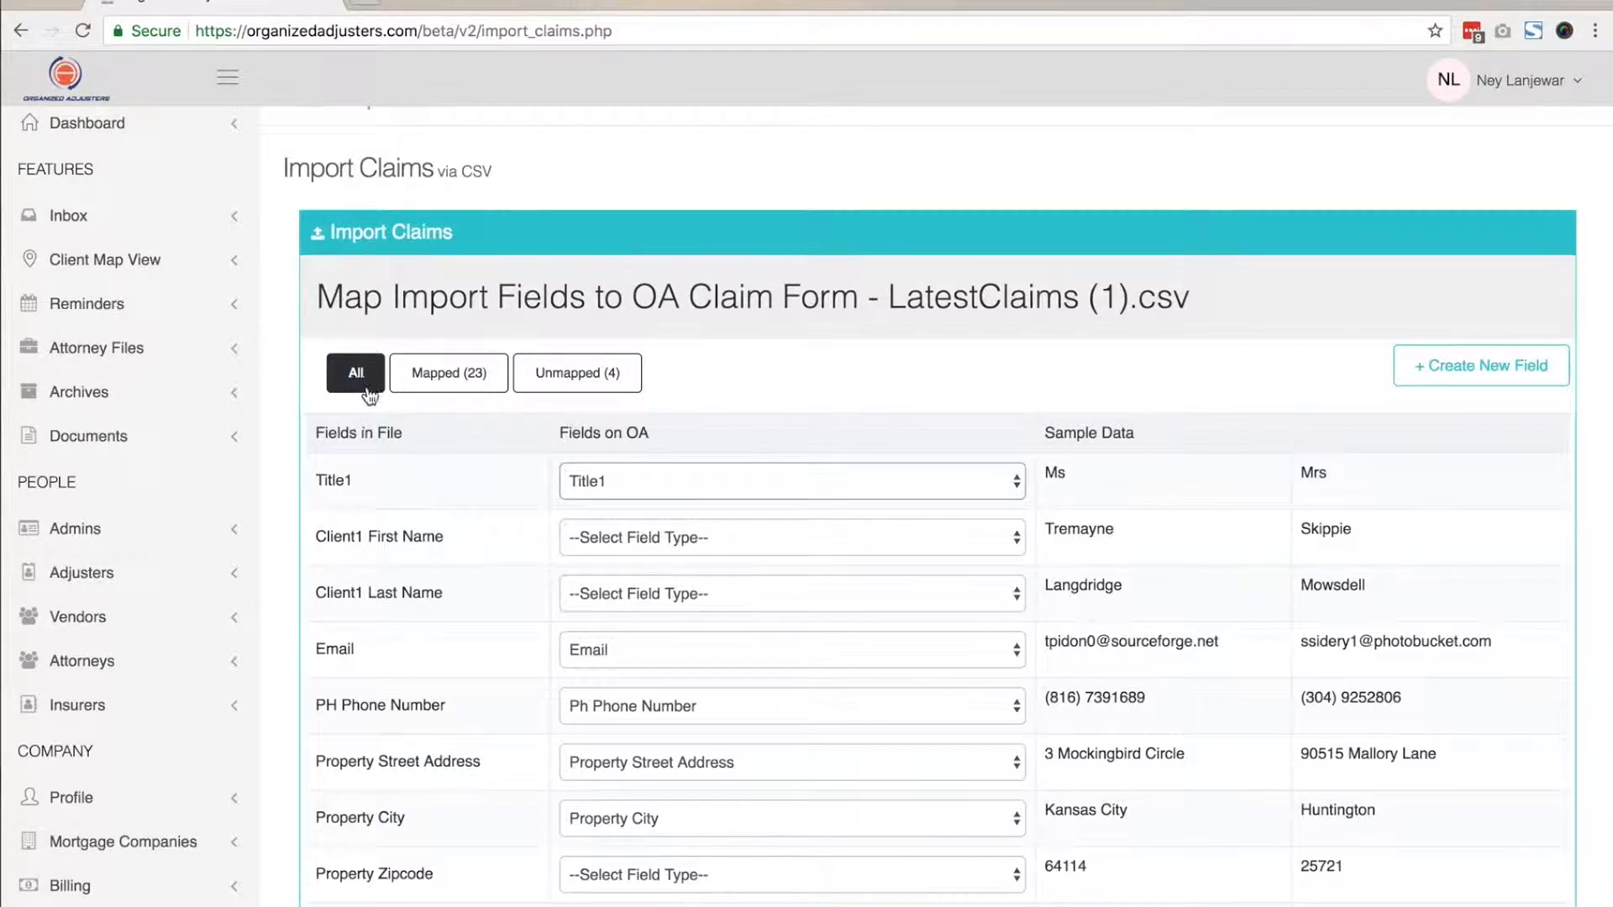
scroll(454, 447, down, 15)
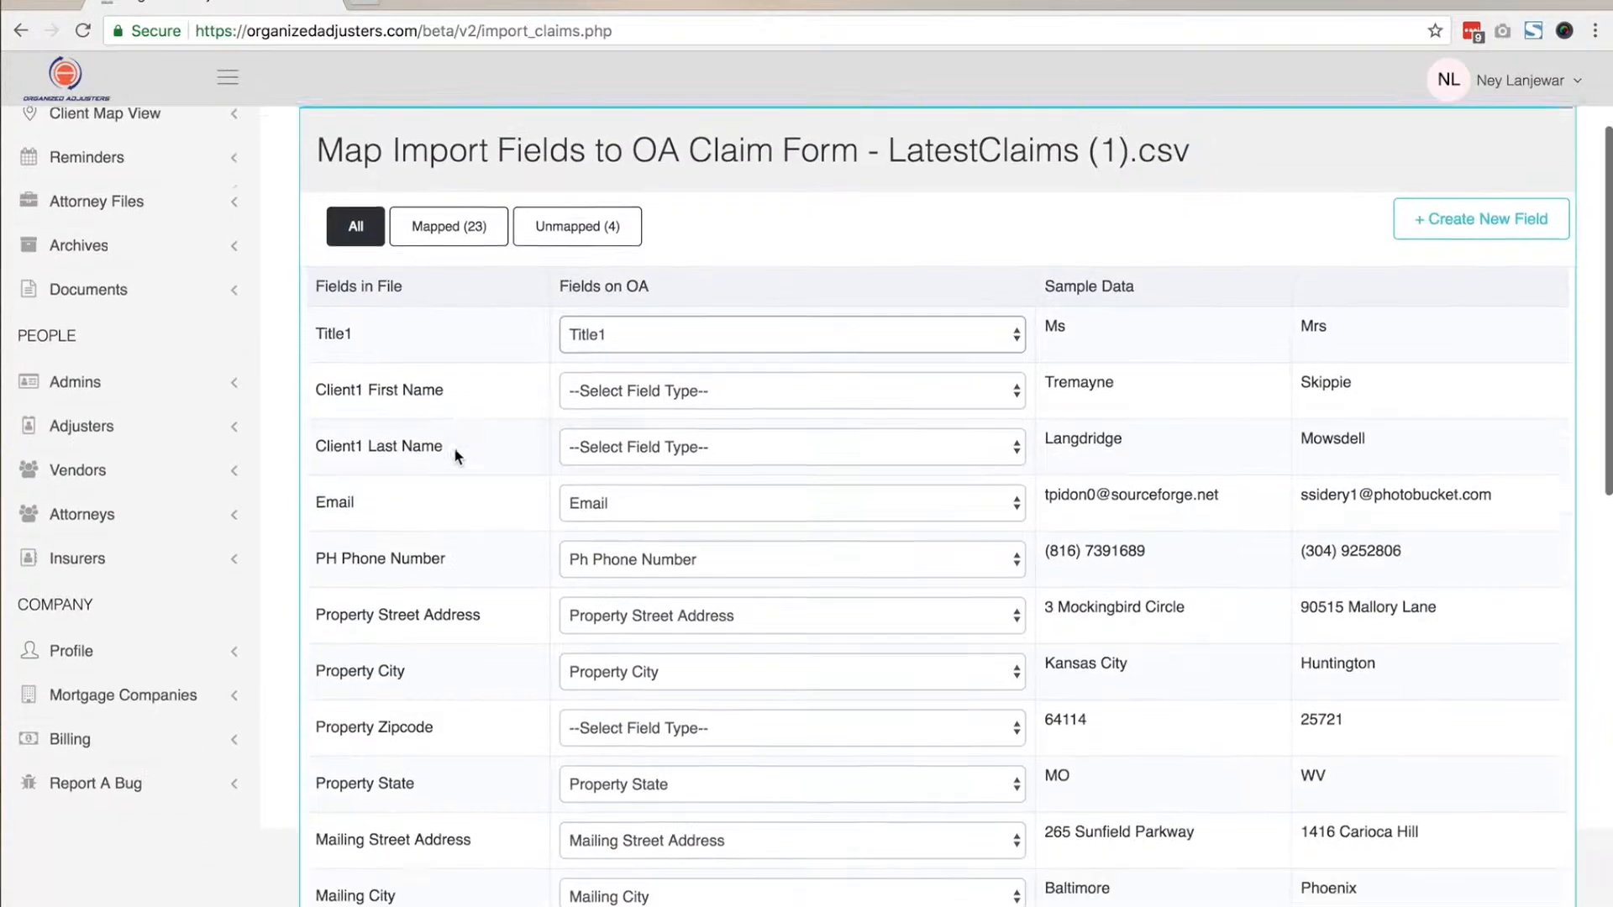
scroll(456, 455, up, 15)
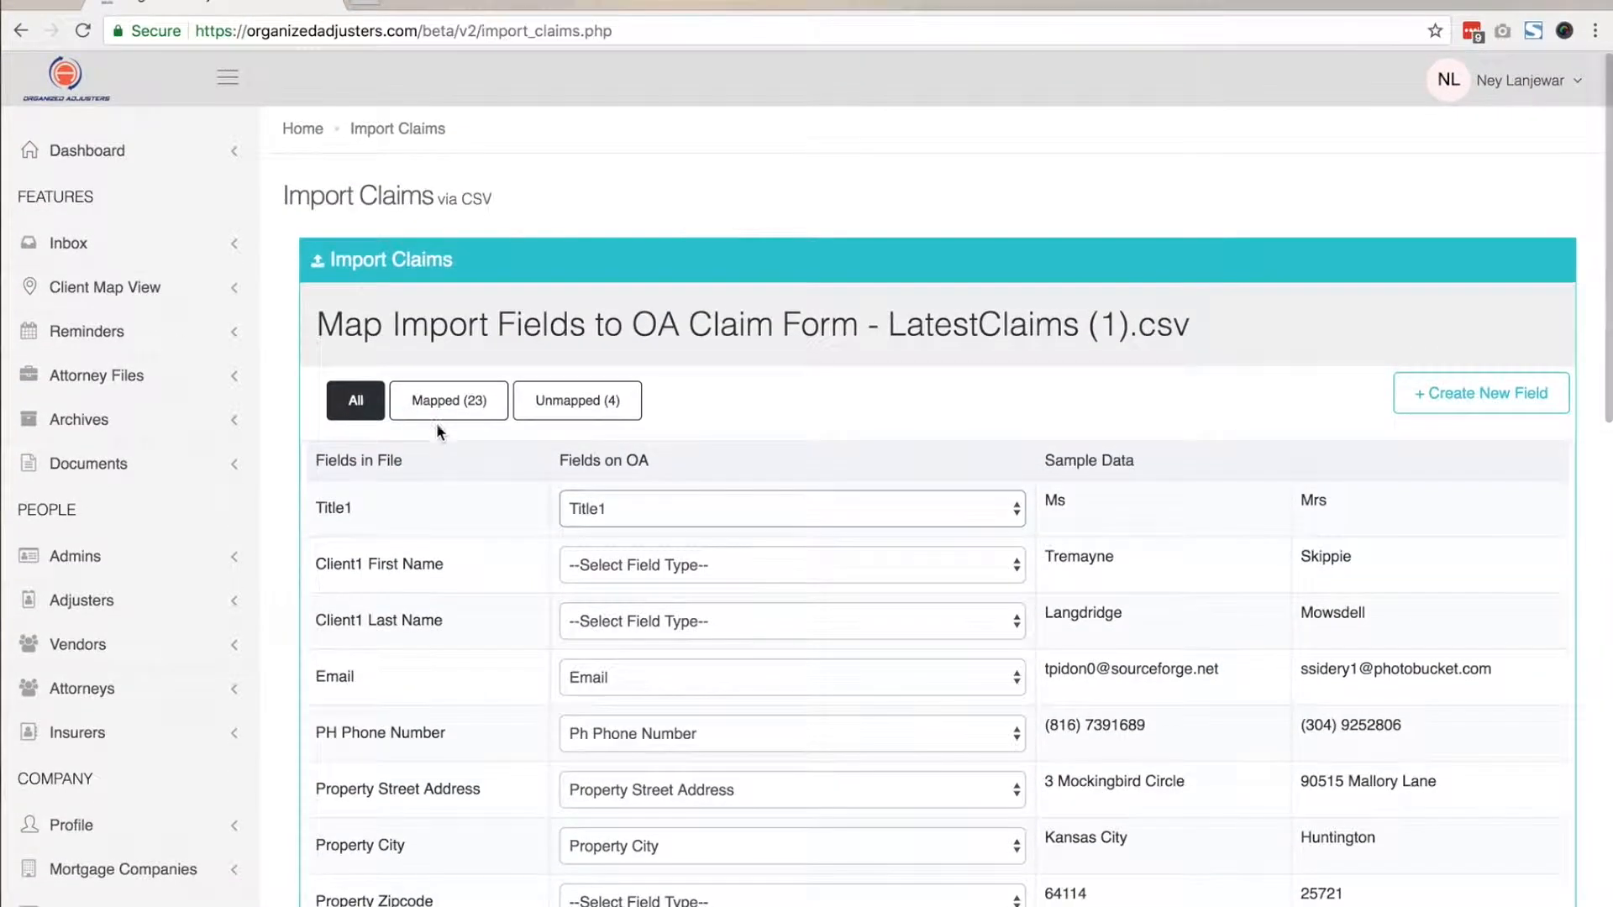
Show only the mapped fields and review their OA field assignments through the end of the list
click(443, 420)
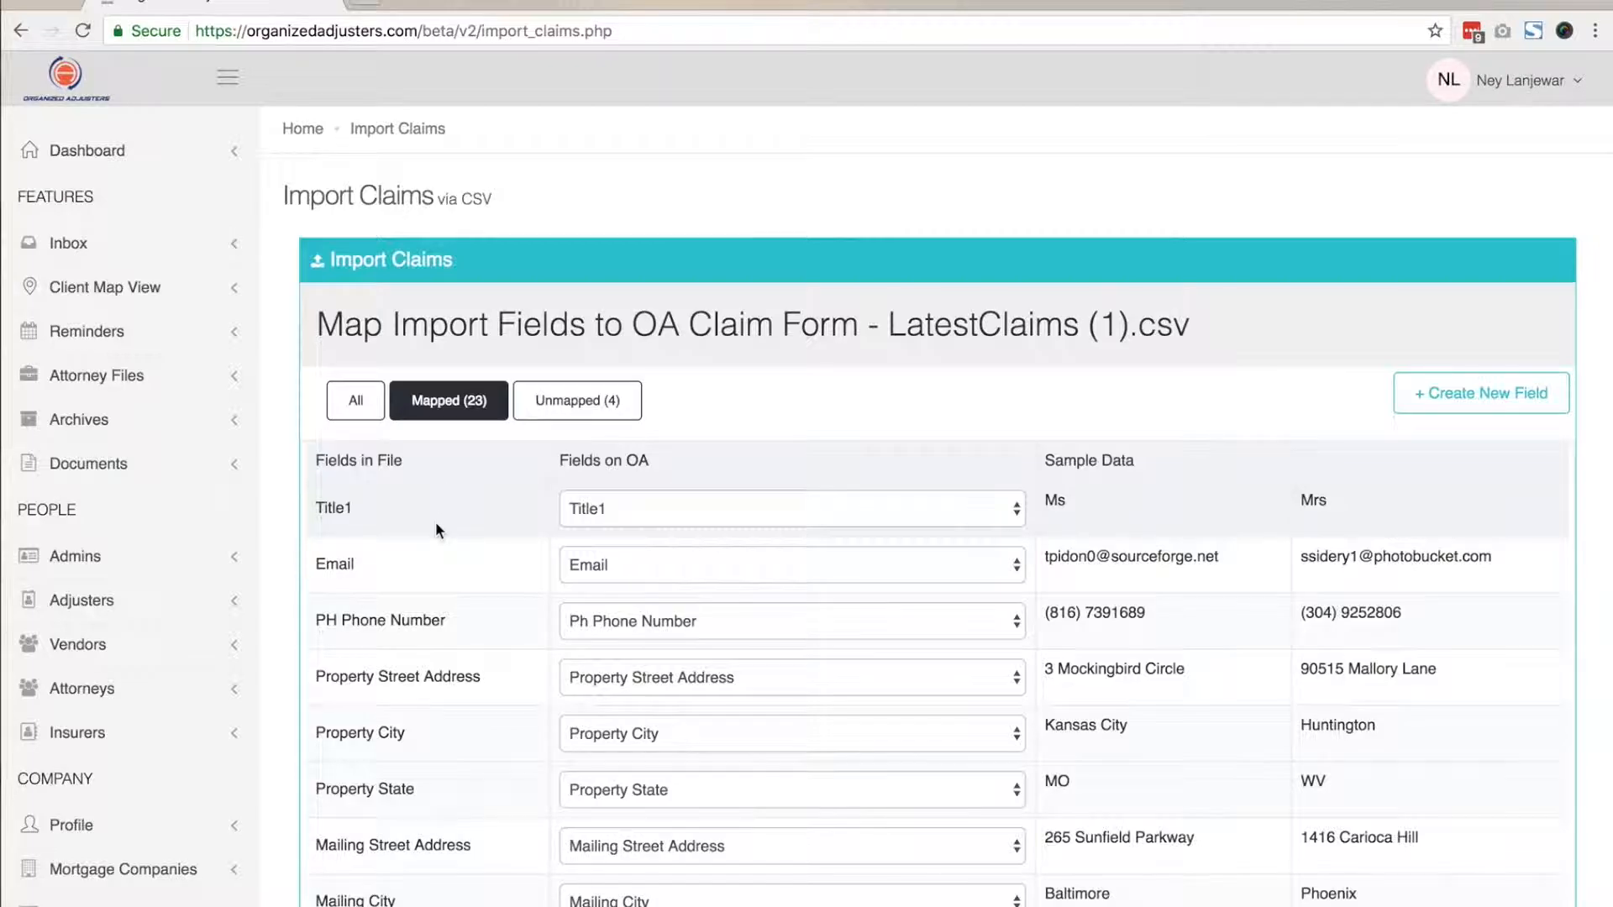
scroll(438, 541, down, 4)
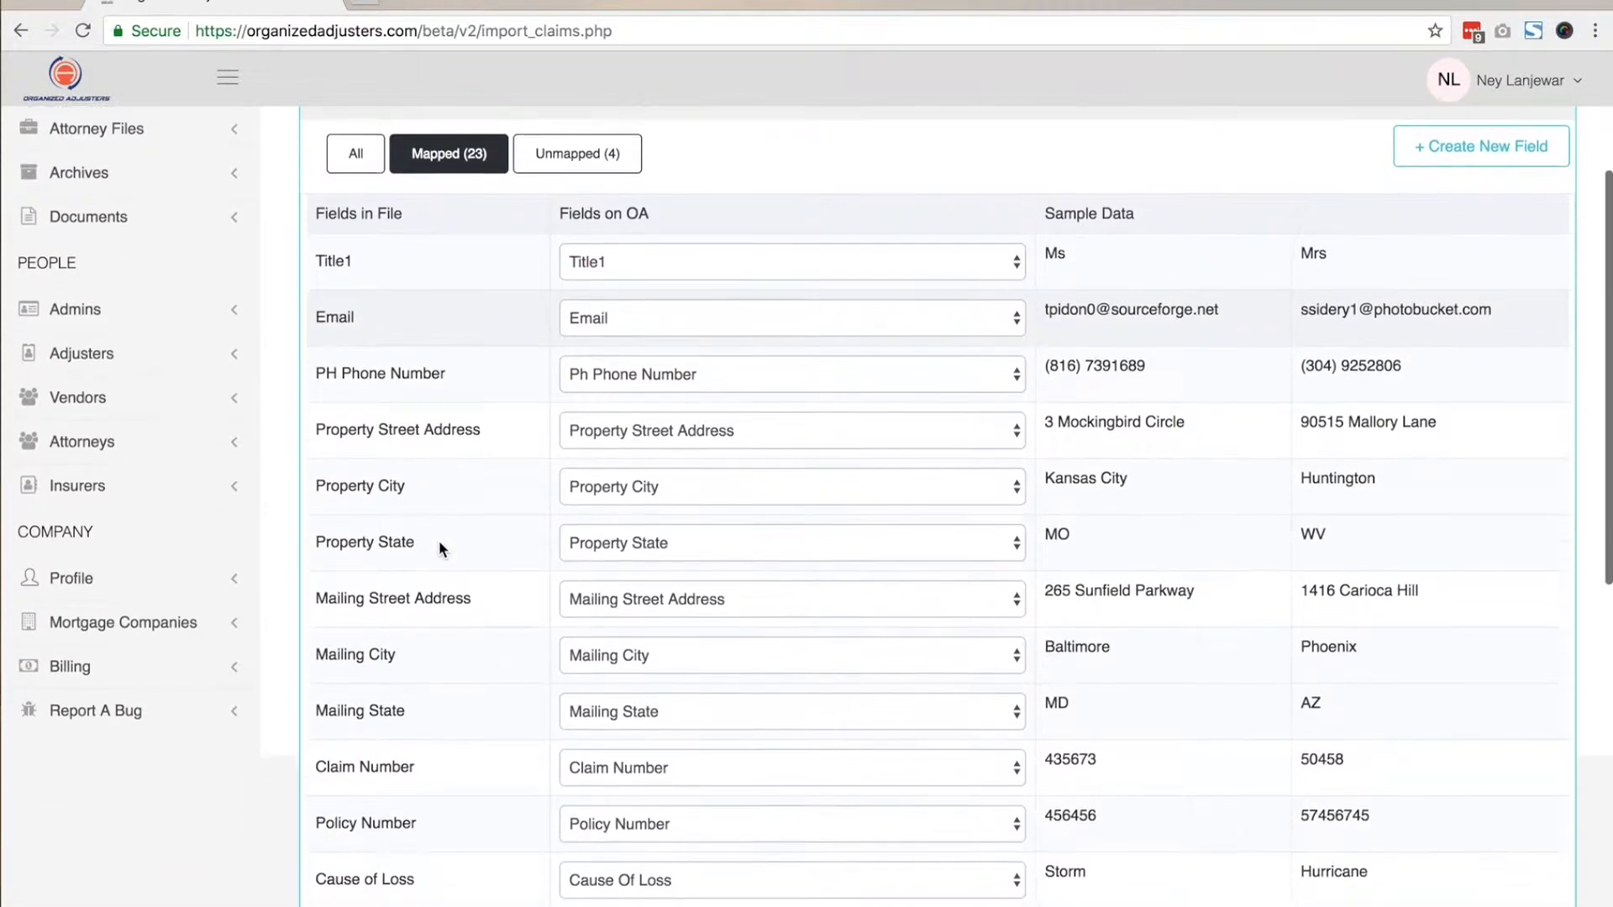
scroll(440, 538, down, 9)
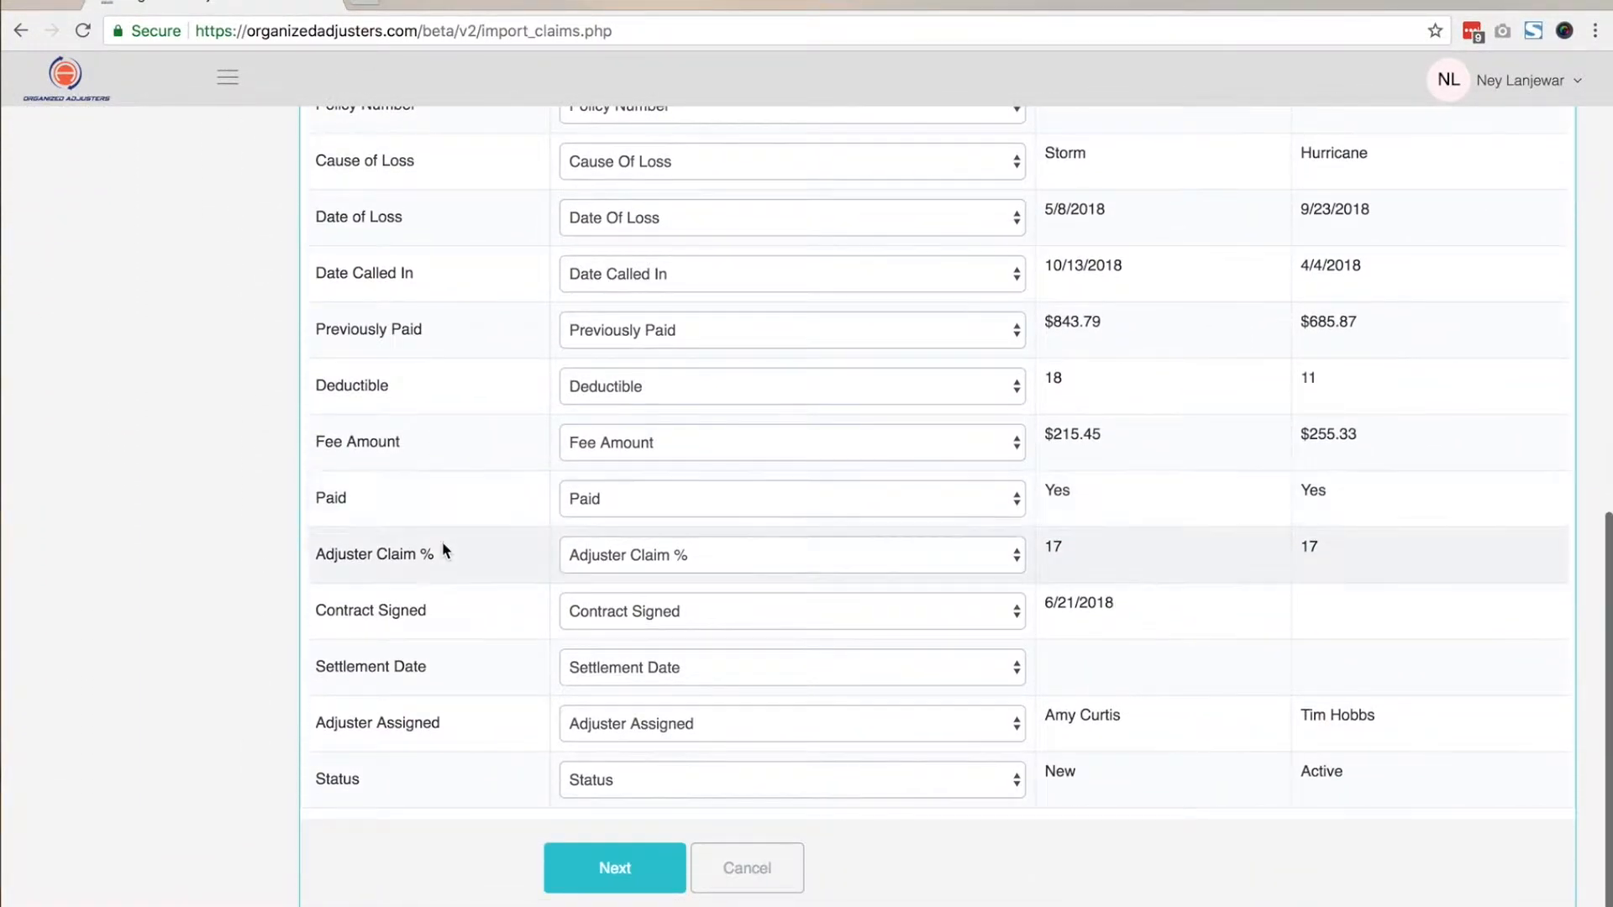
scroll(442, 539, up, 13)
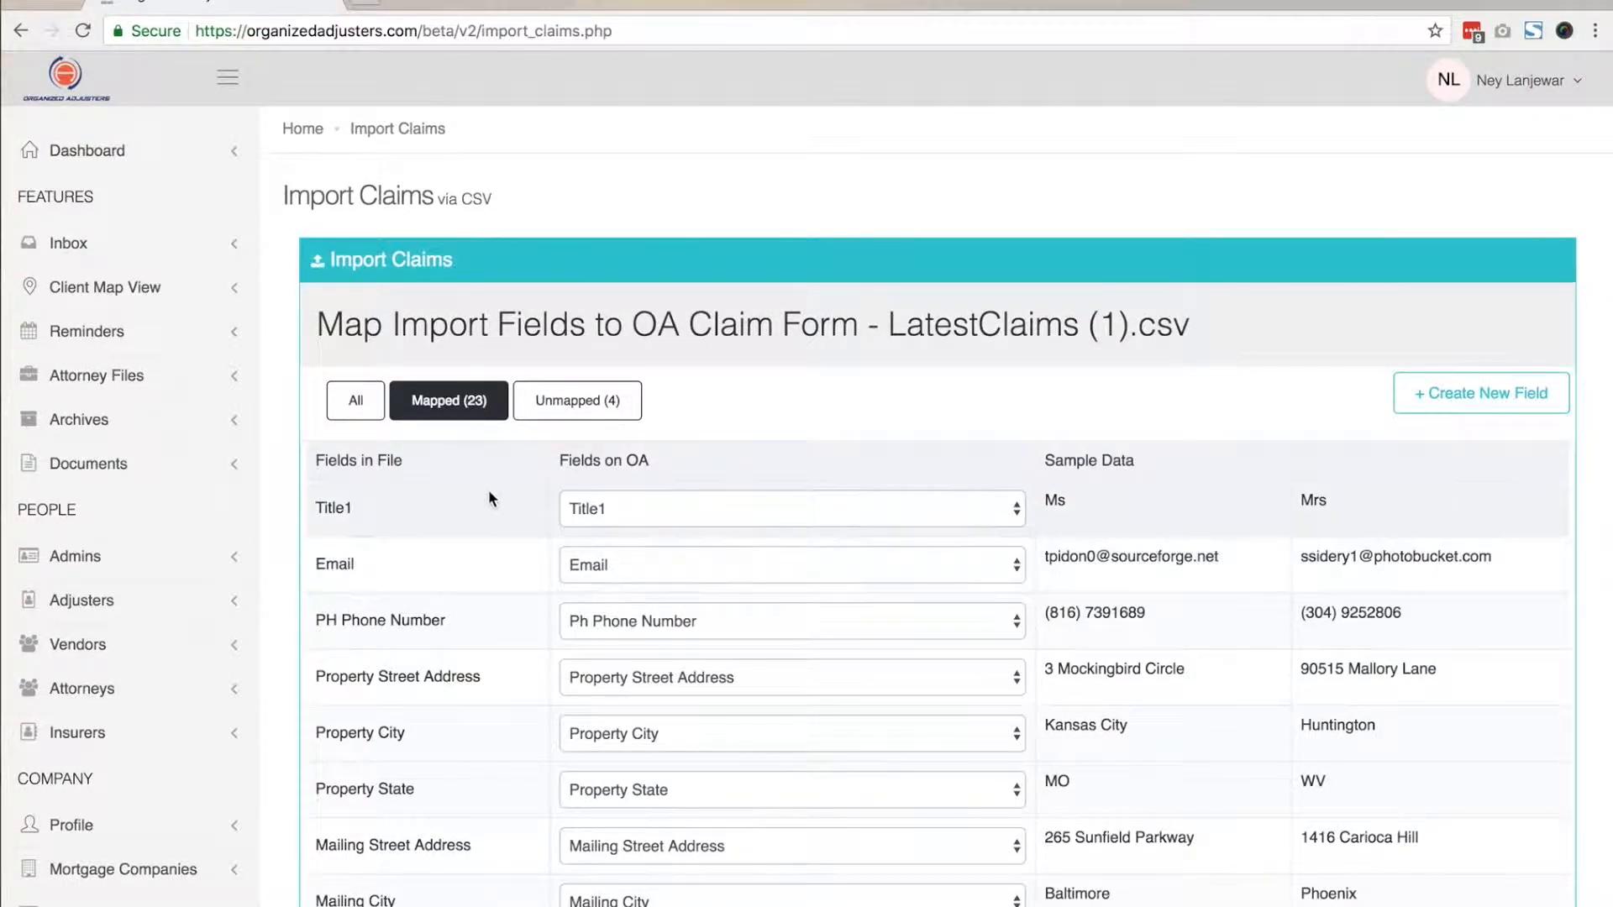
Show only the unmapped fields and map Client1 First Name to First Name and Client1 Last Name to Last Name
click(588, 407)
click(592, 410)
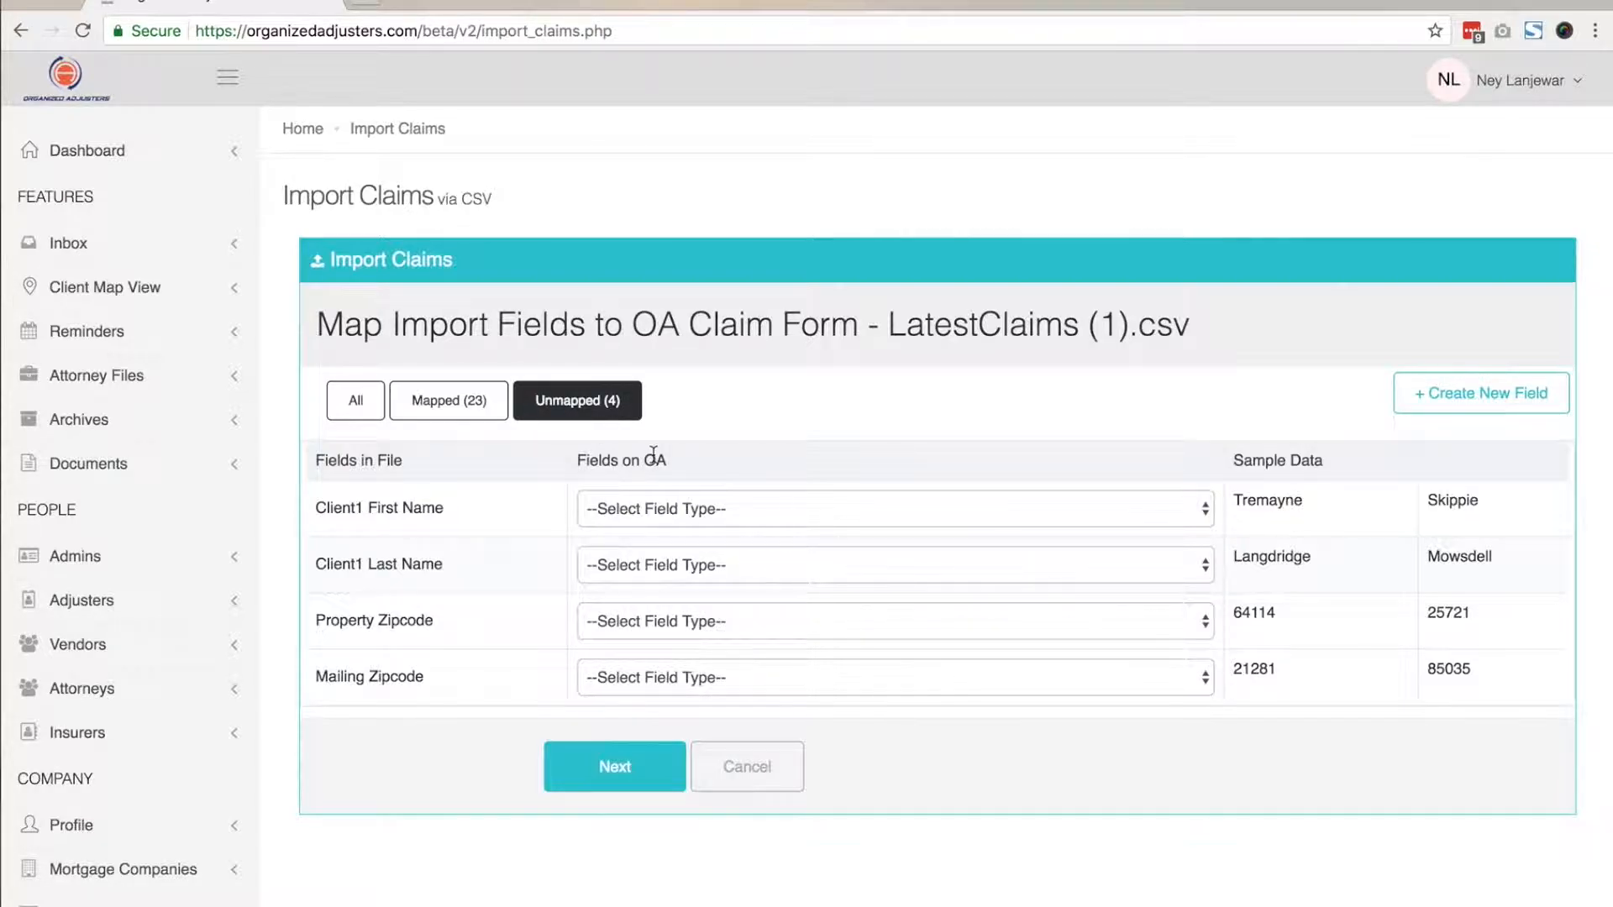
click(722, 511)
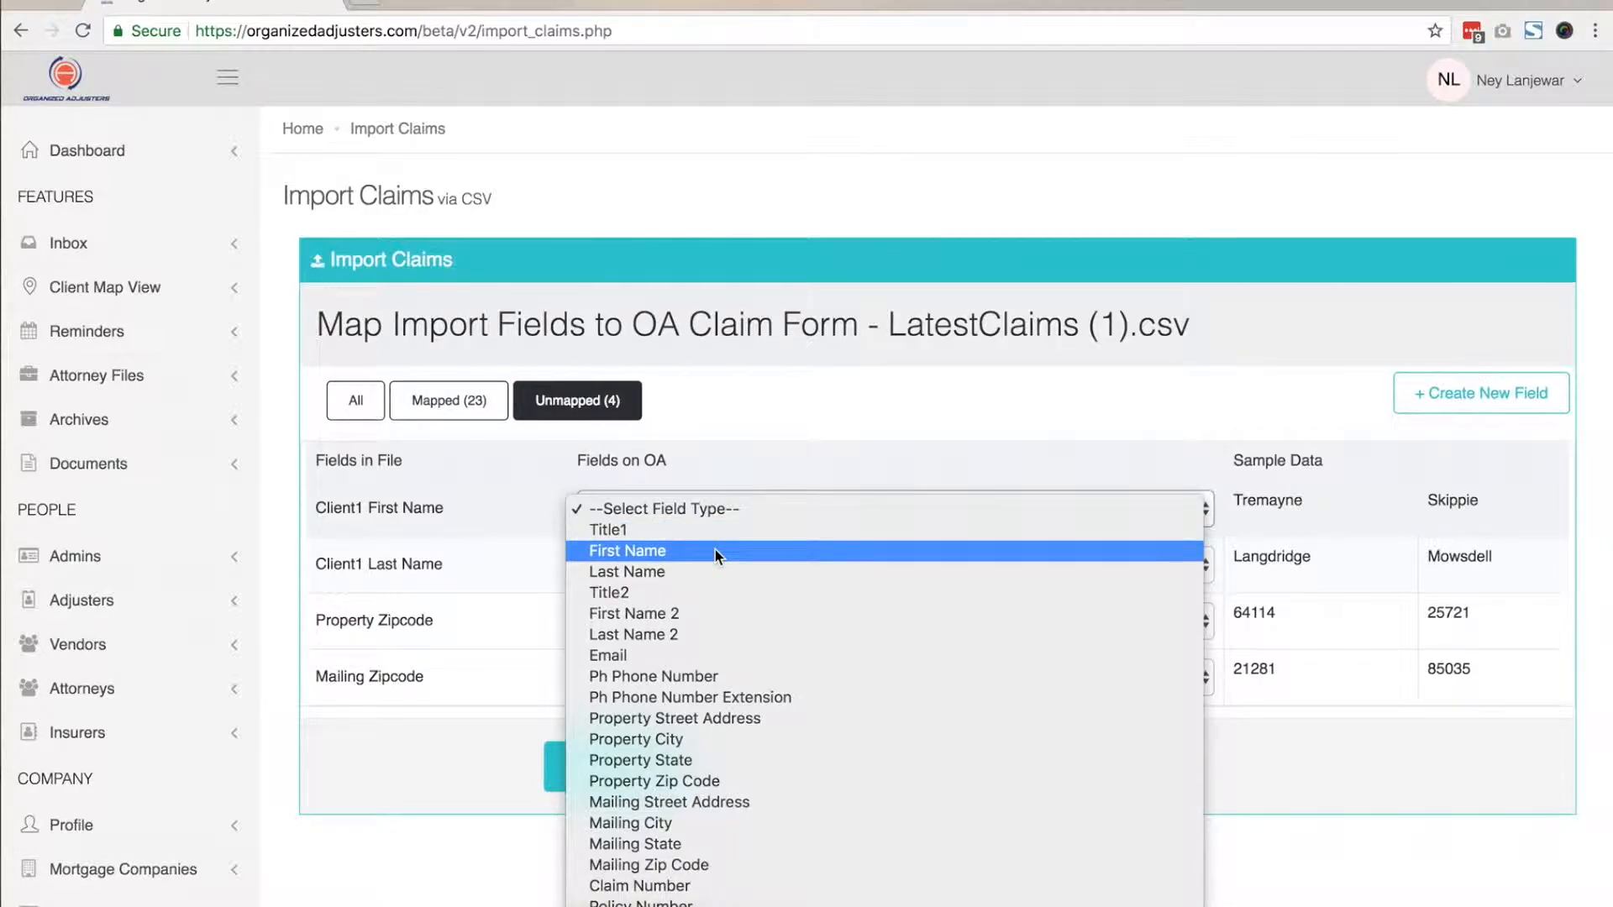
click(714, 549)
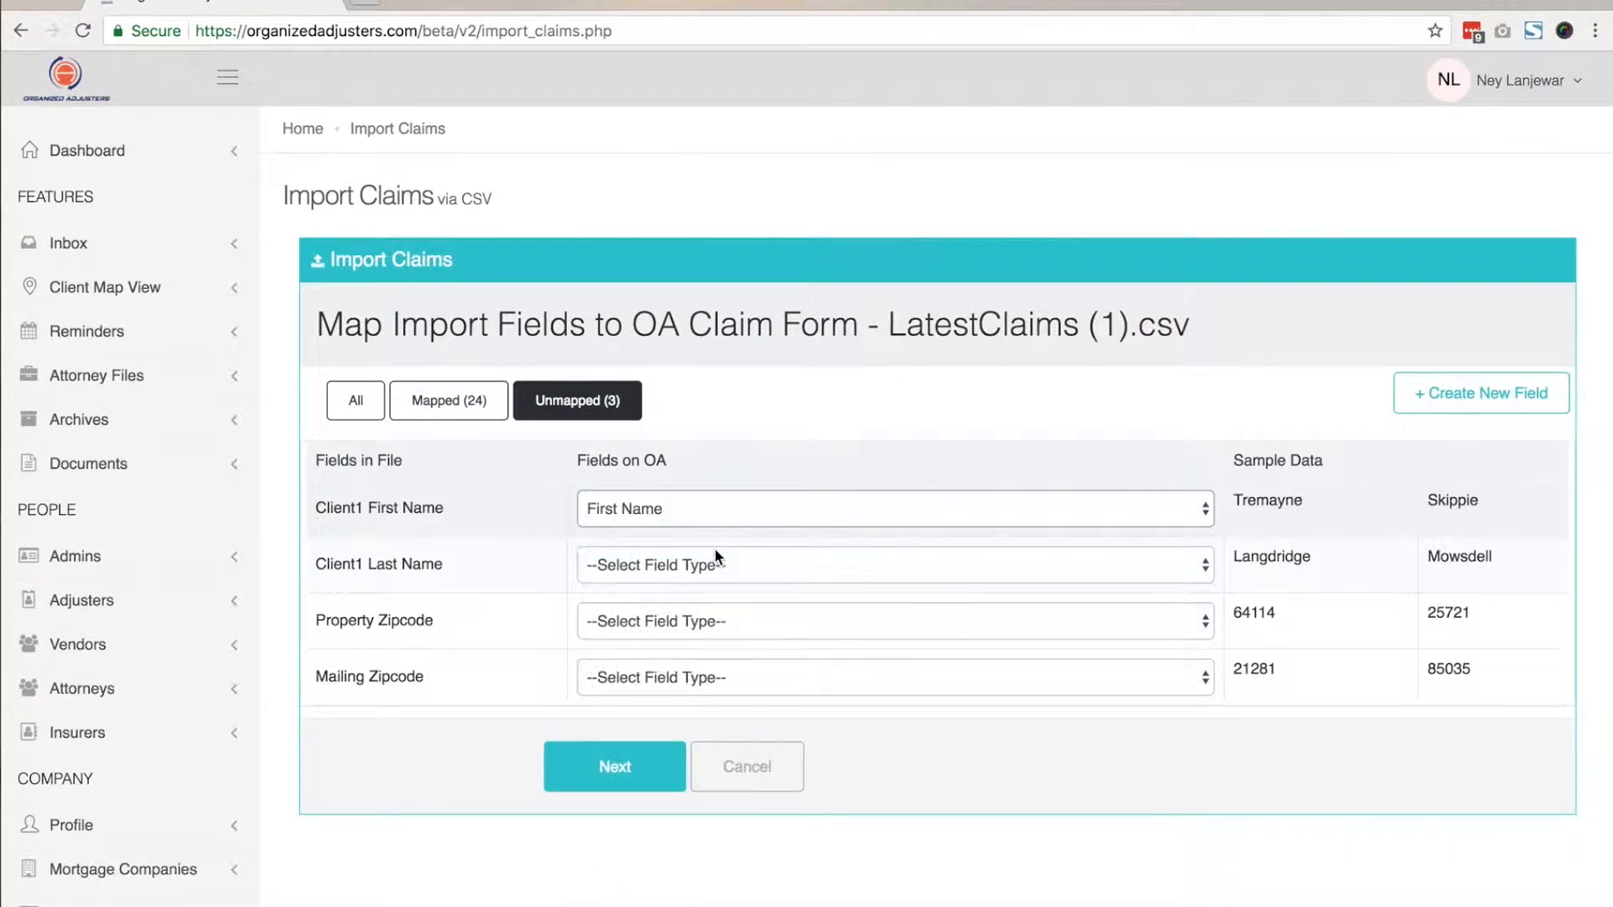
click(635, 565)
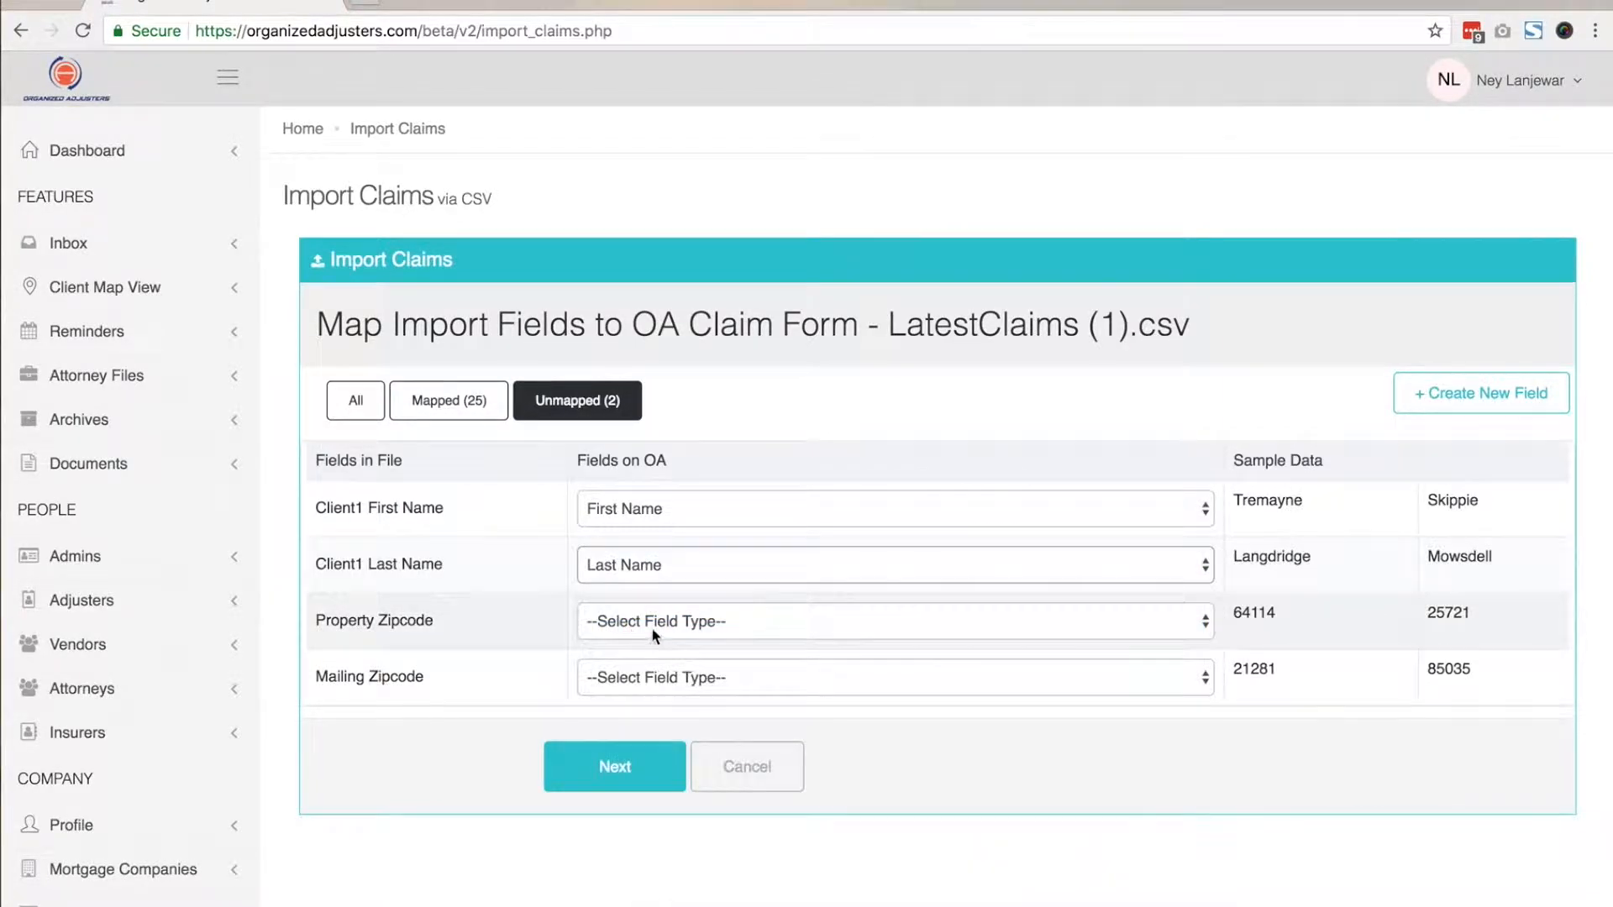
Map Property Zipcode to Property Zip Code and Mailing Zipcode to Mailing Zip Code
click(650, 629)
click(672, 893)
click(633, 676)
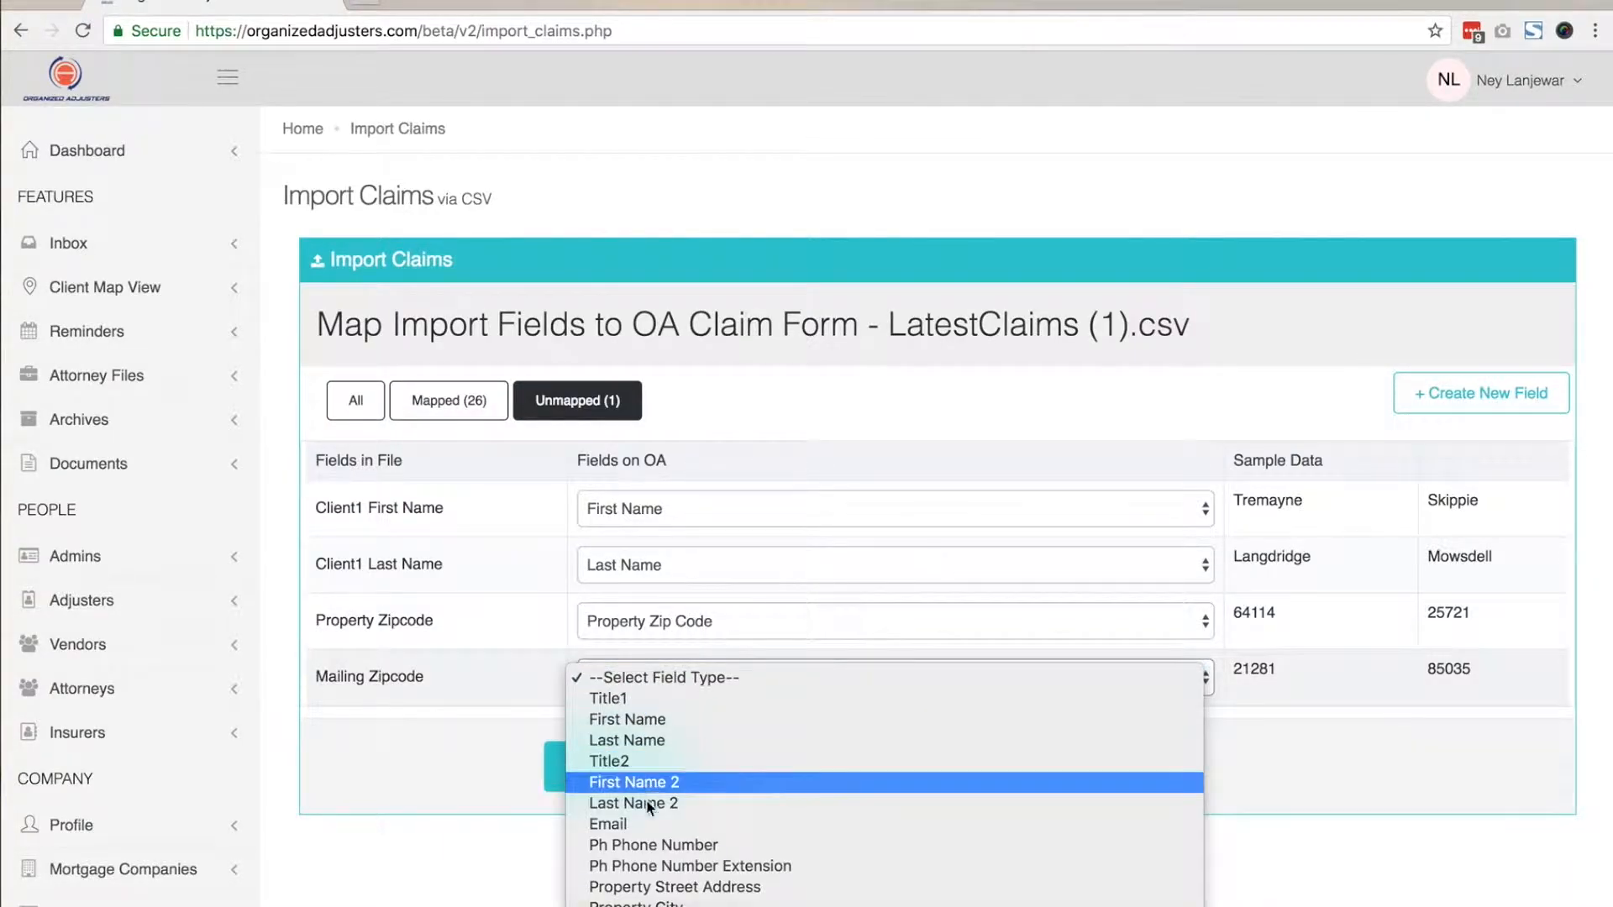
scroll(653, 835, down, 4)
click(656, 853)
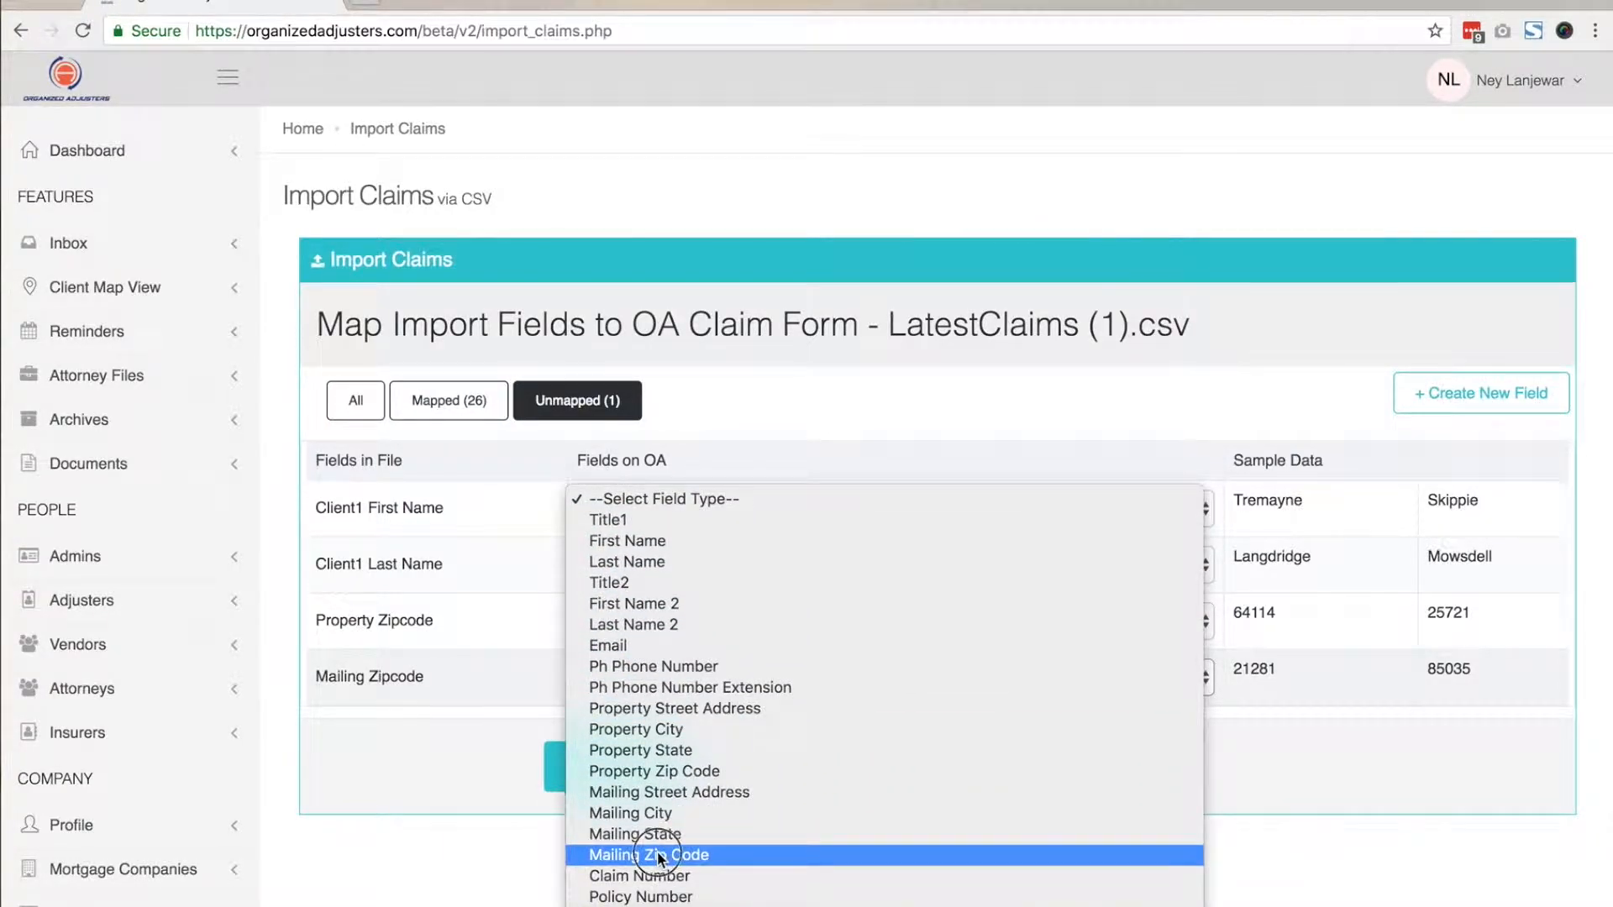
Proceed from the field mapping, finish the import of LatestClaims (1).csv, and dismiss the scheduling notice
click(594, 774)
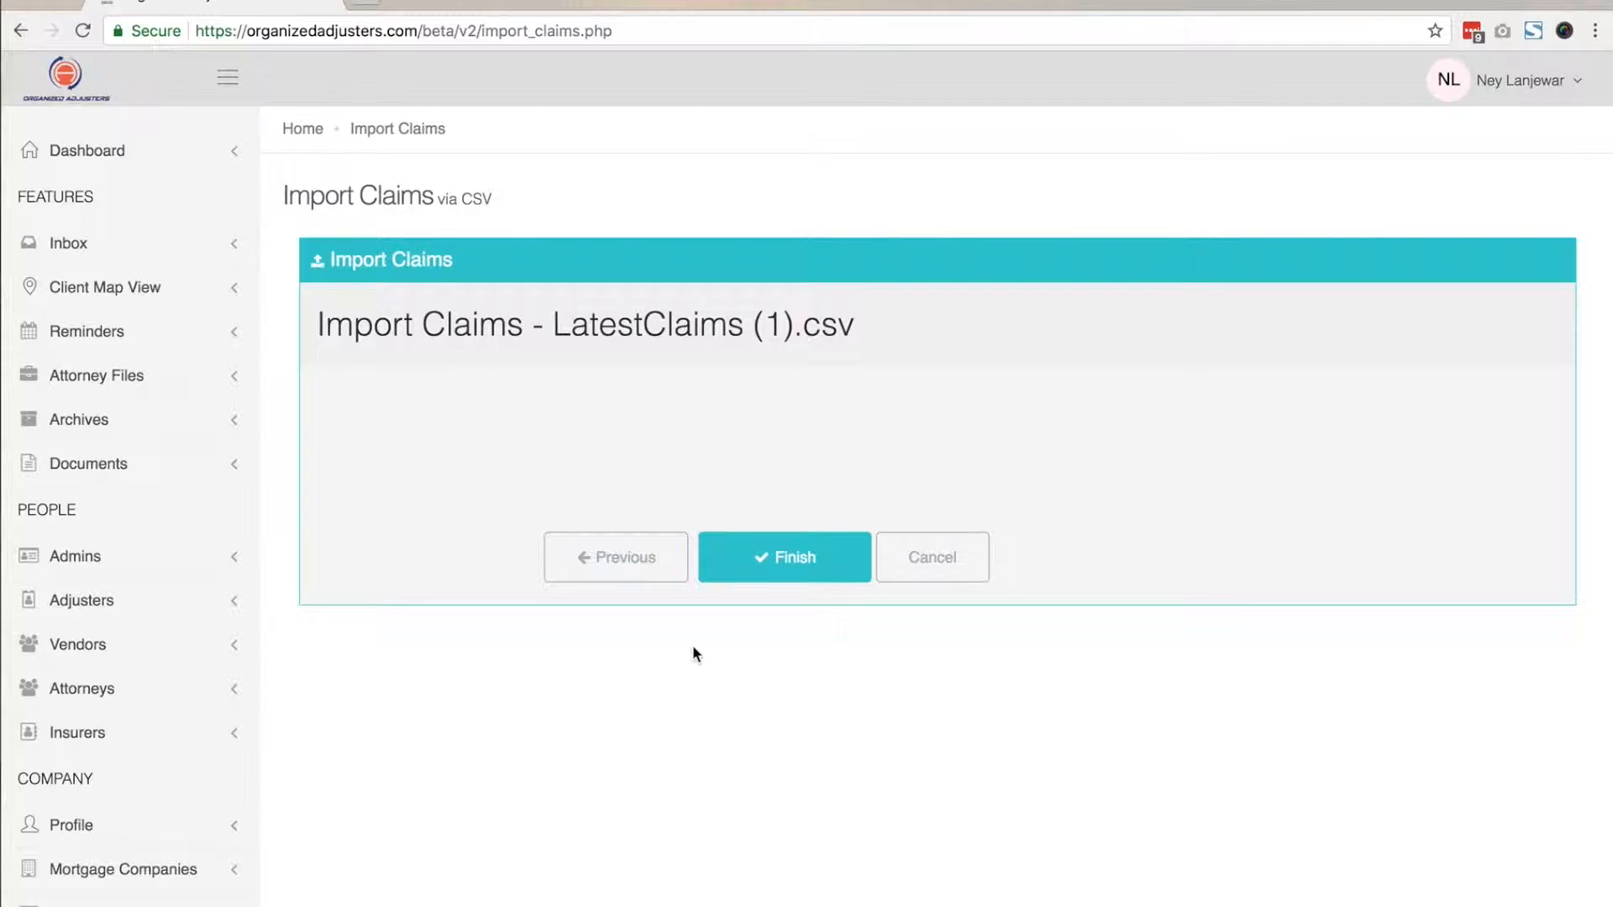
click(780, 568)
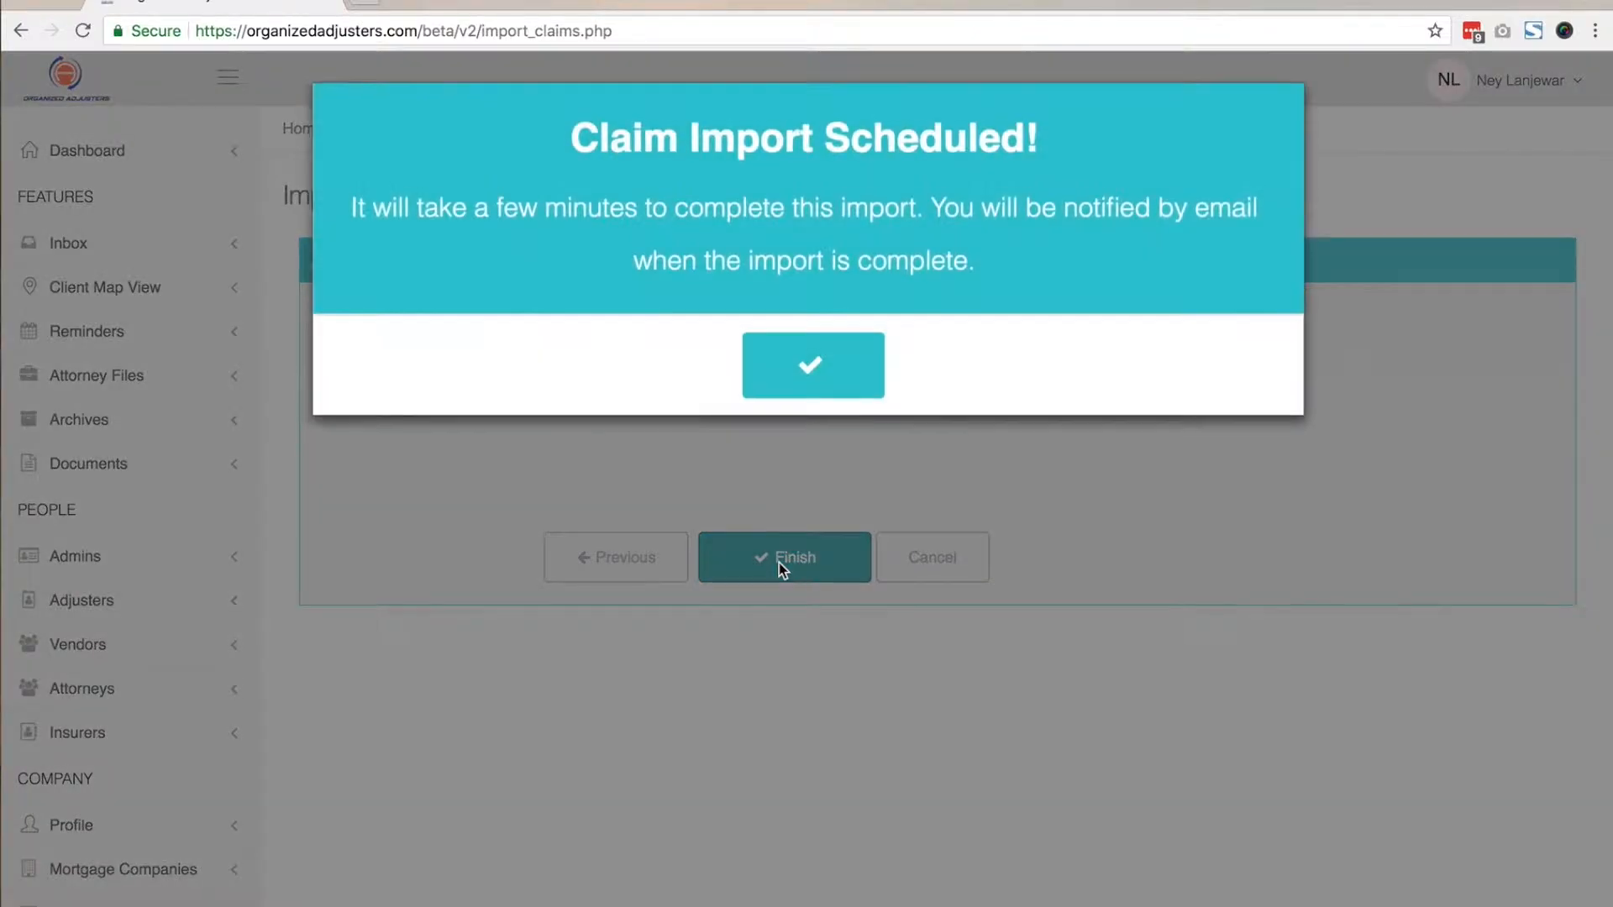
scroll(778, 563, down, 1)
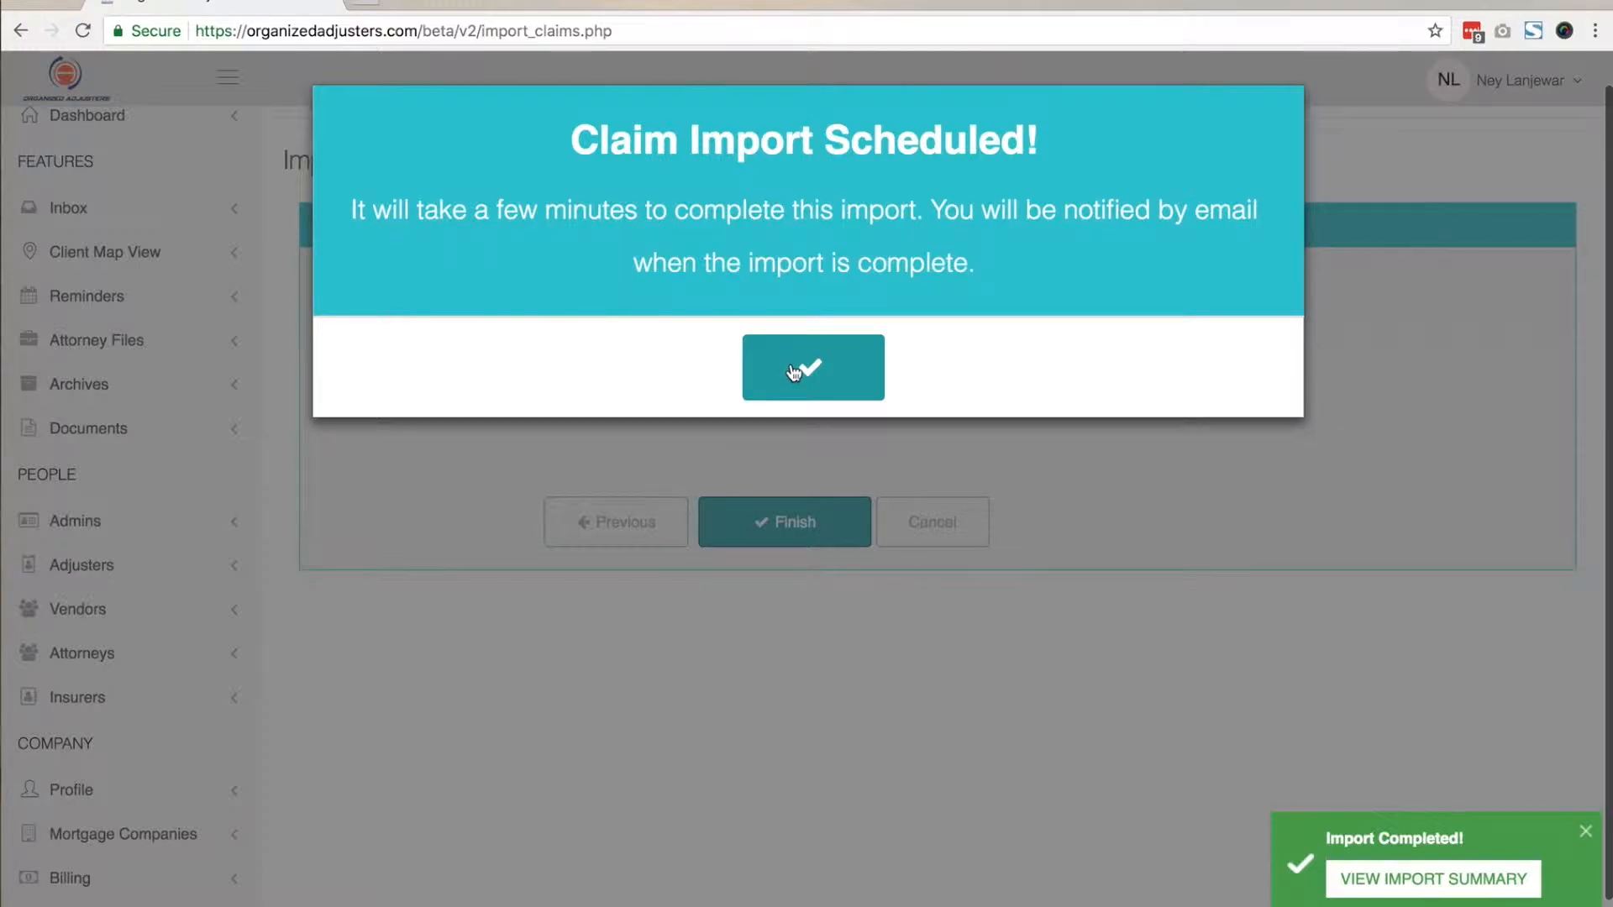
click(813, 382)
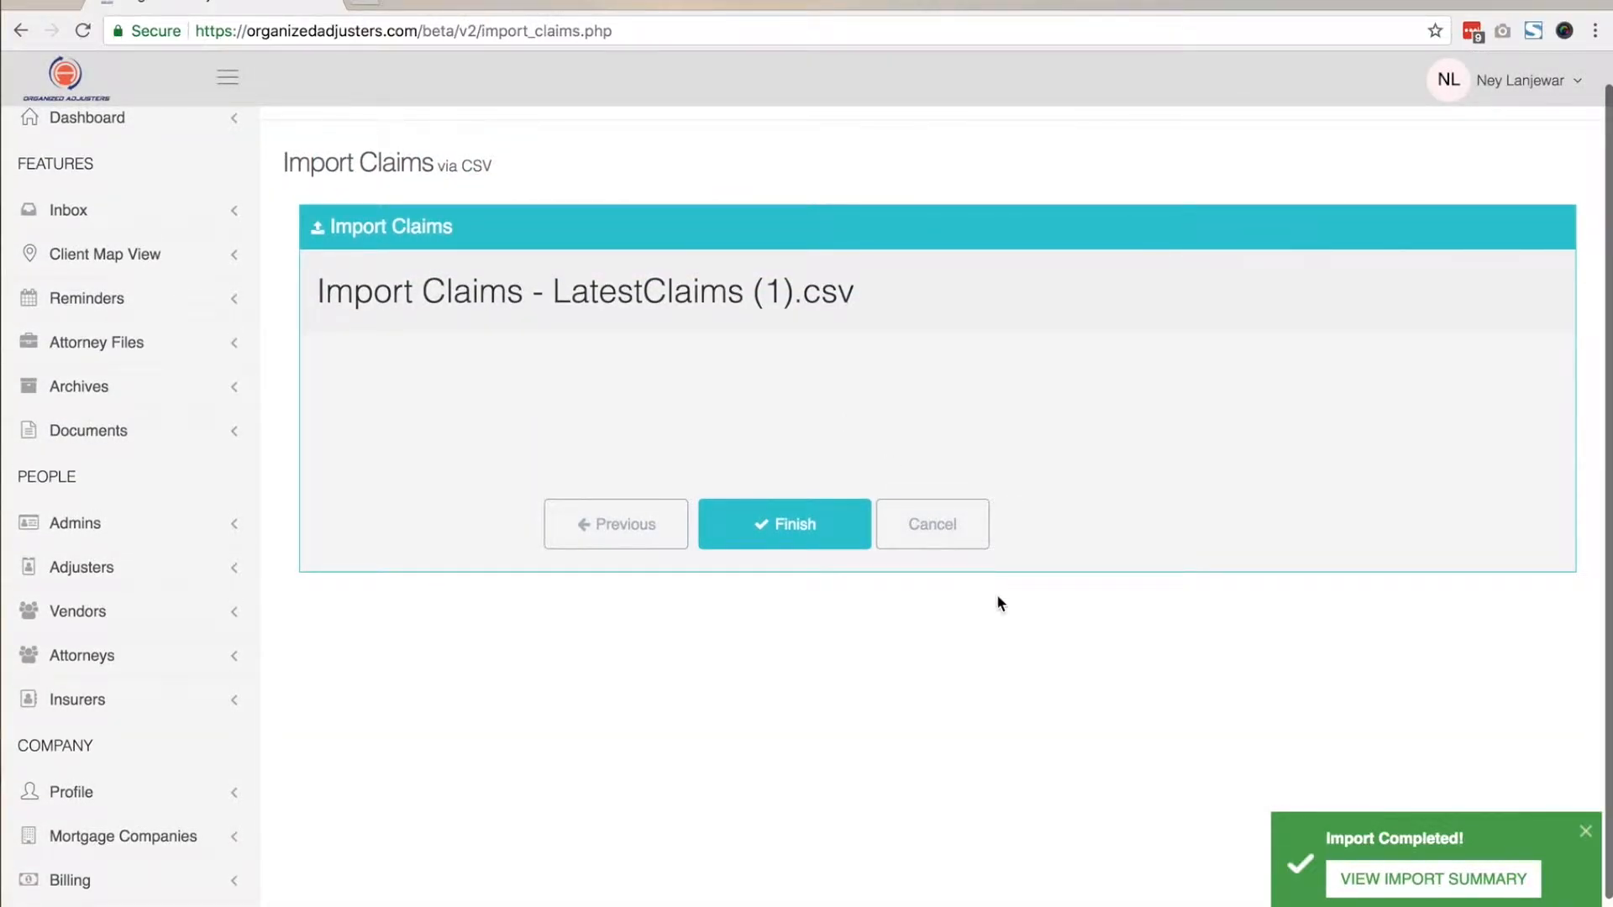
Open the import summary of LatestClaims (1).csv and review its added, updated and skipped records
click(1377, 888)
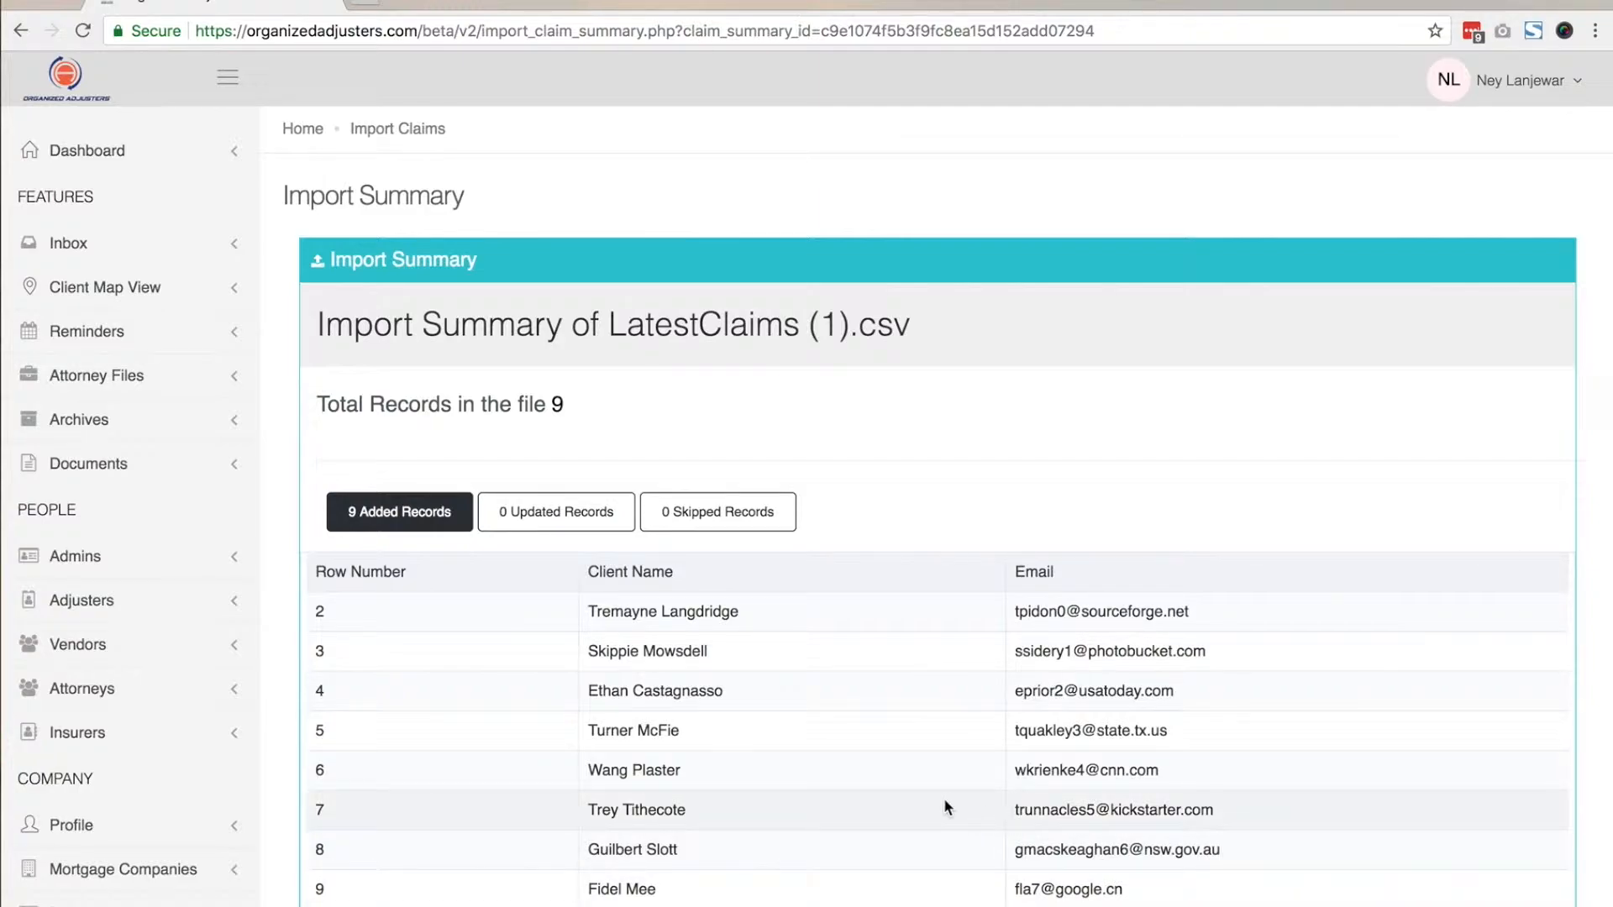
scroll(944, 798, down, 2)
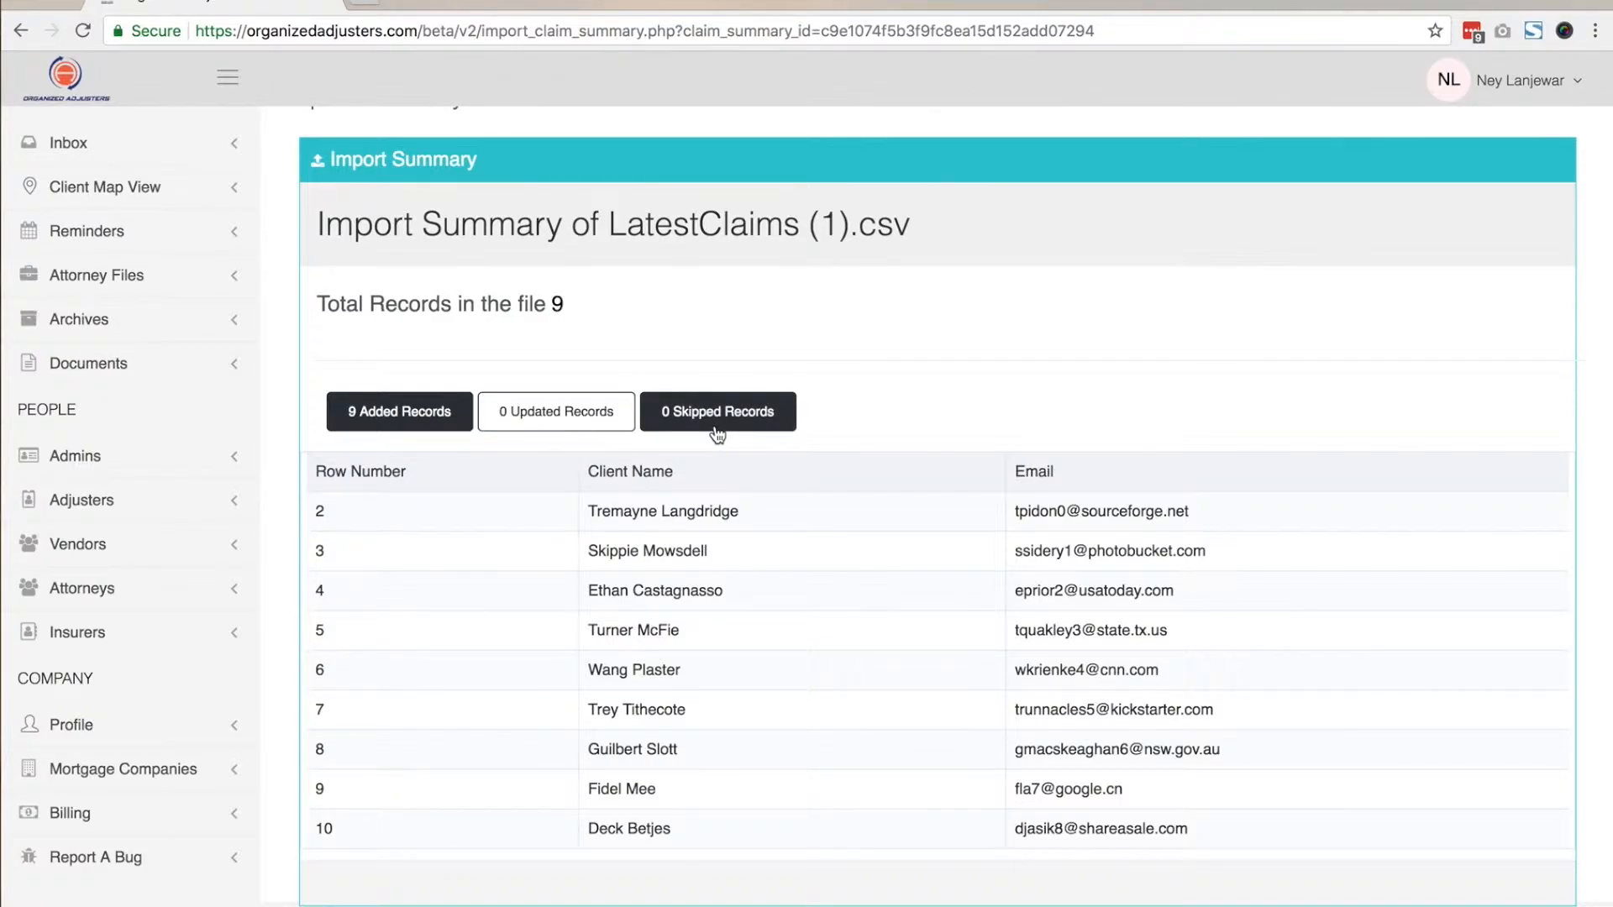
click(576, 414)
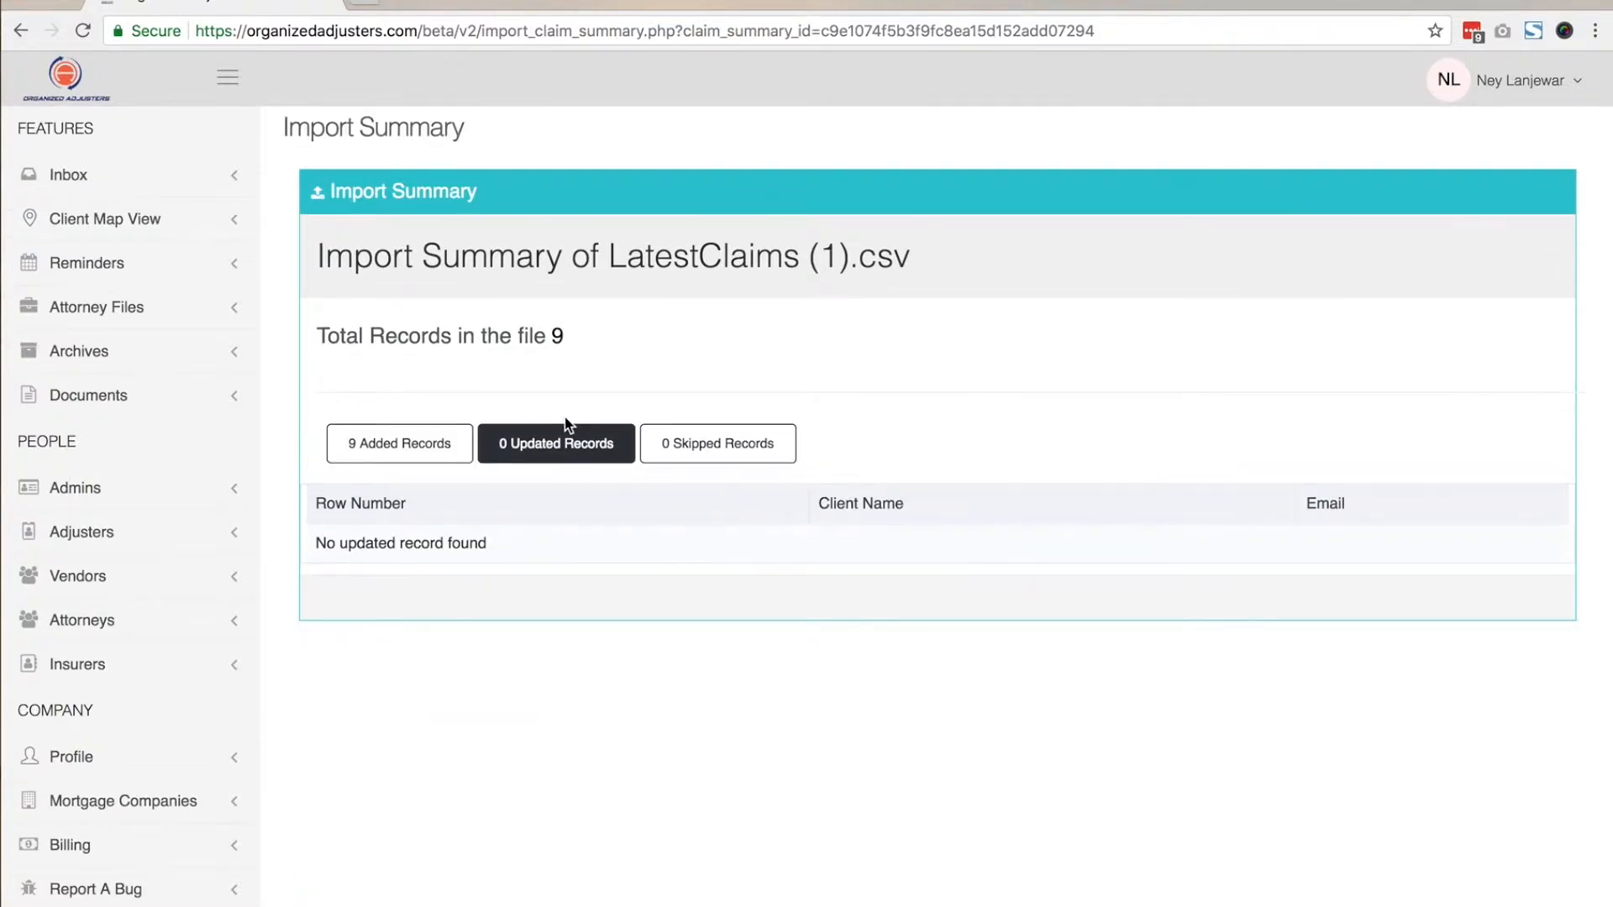
click(687, 449)
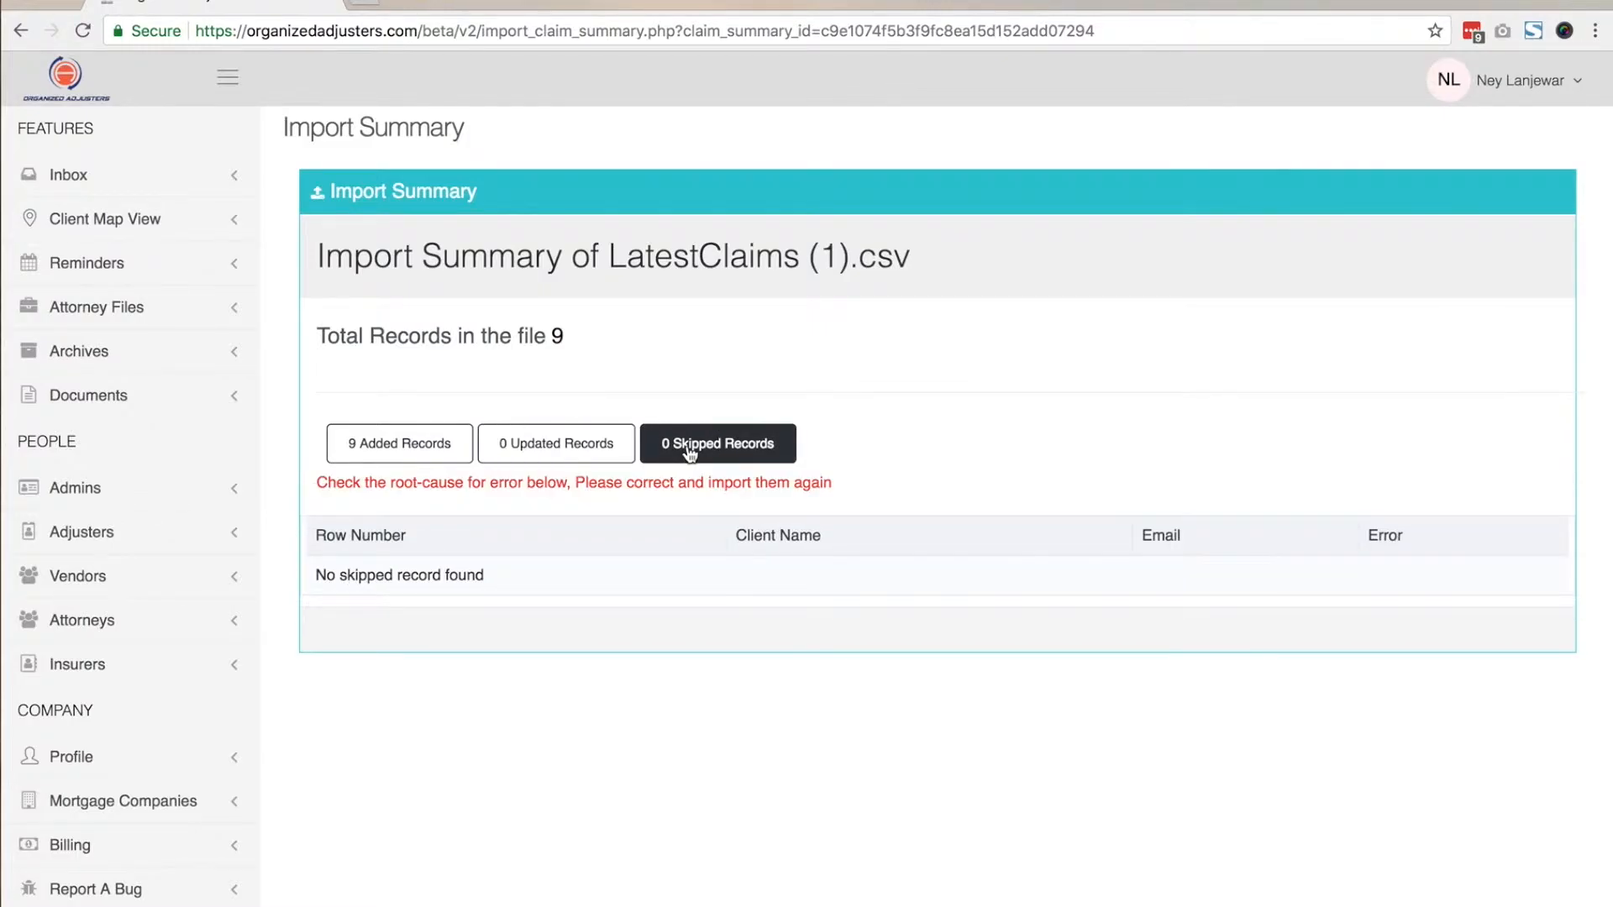
click(403, 448)
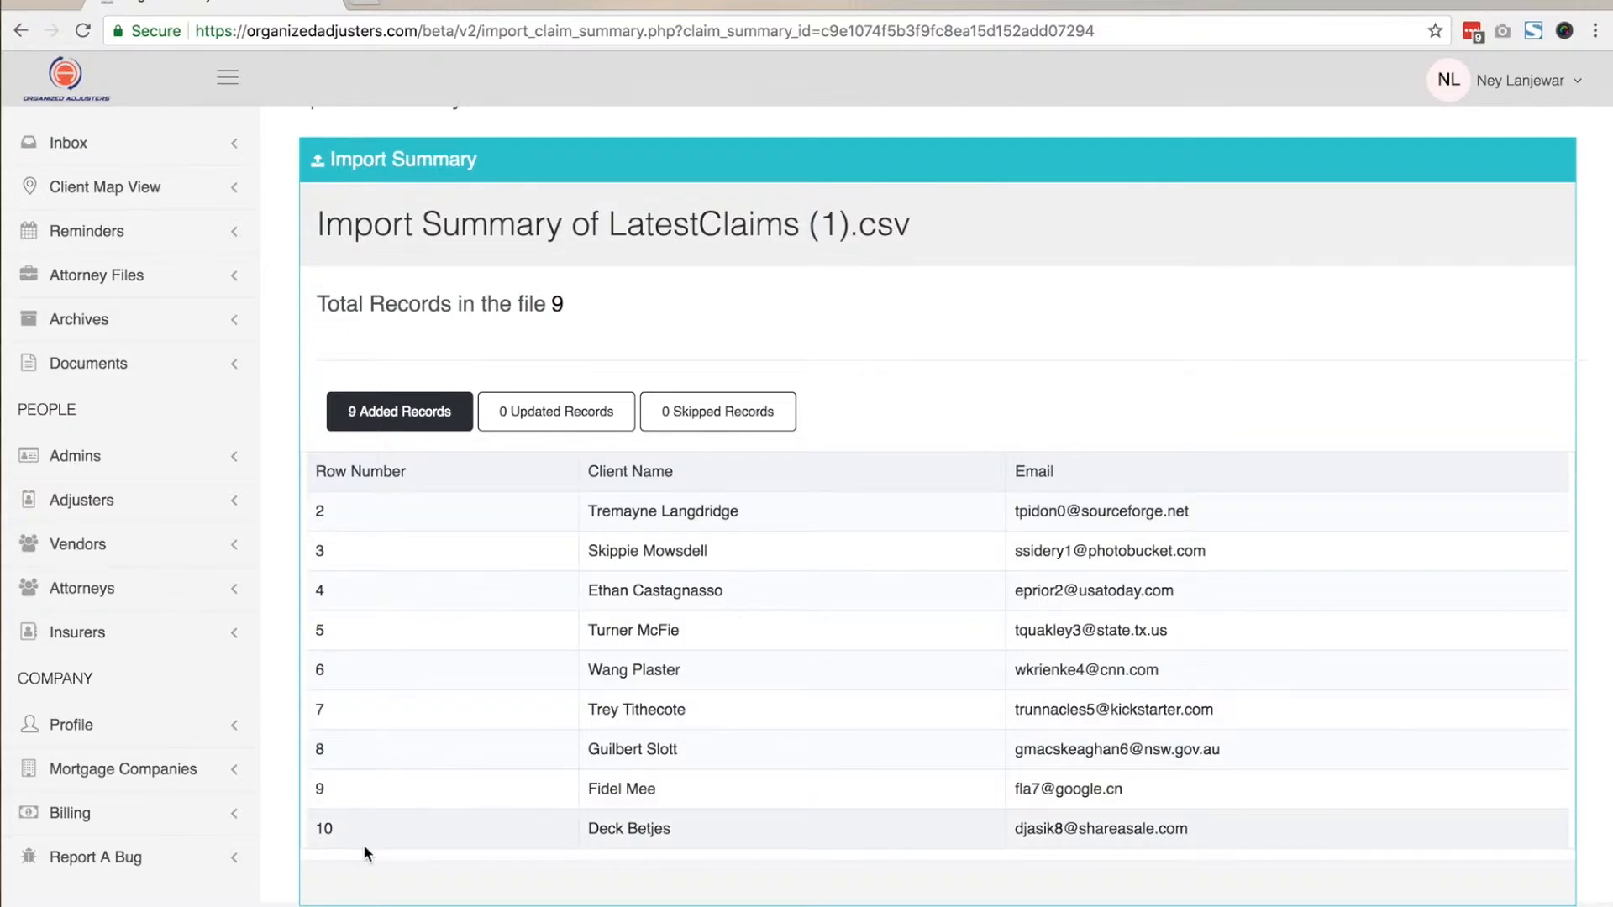
Return to the claims dashboard and look through the list of imported claims
scroll(294, 563, up, 2)
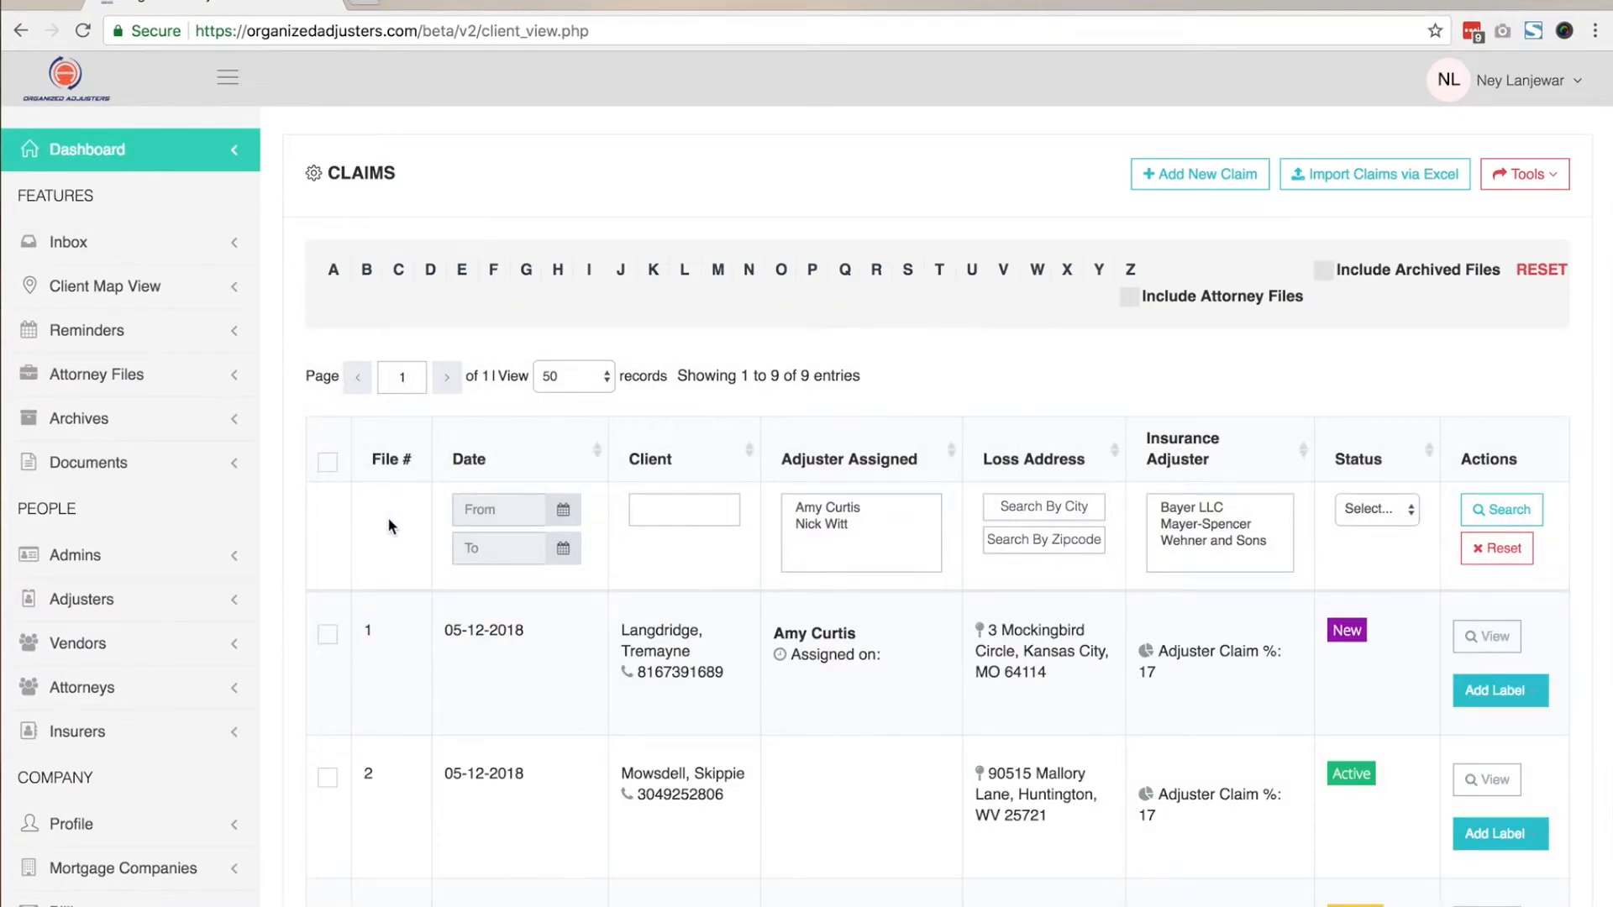
scroll(389, 534, down, 9)
scroll(390, 539, down, 4)
scroll(389, 539, up, 10)
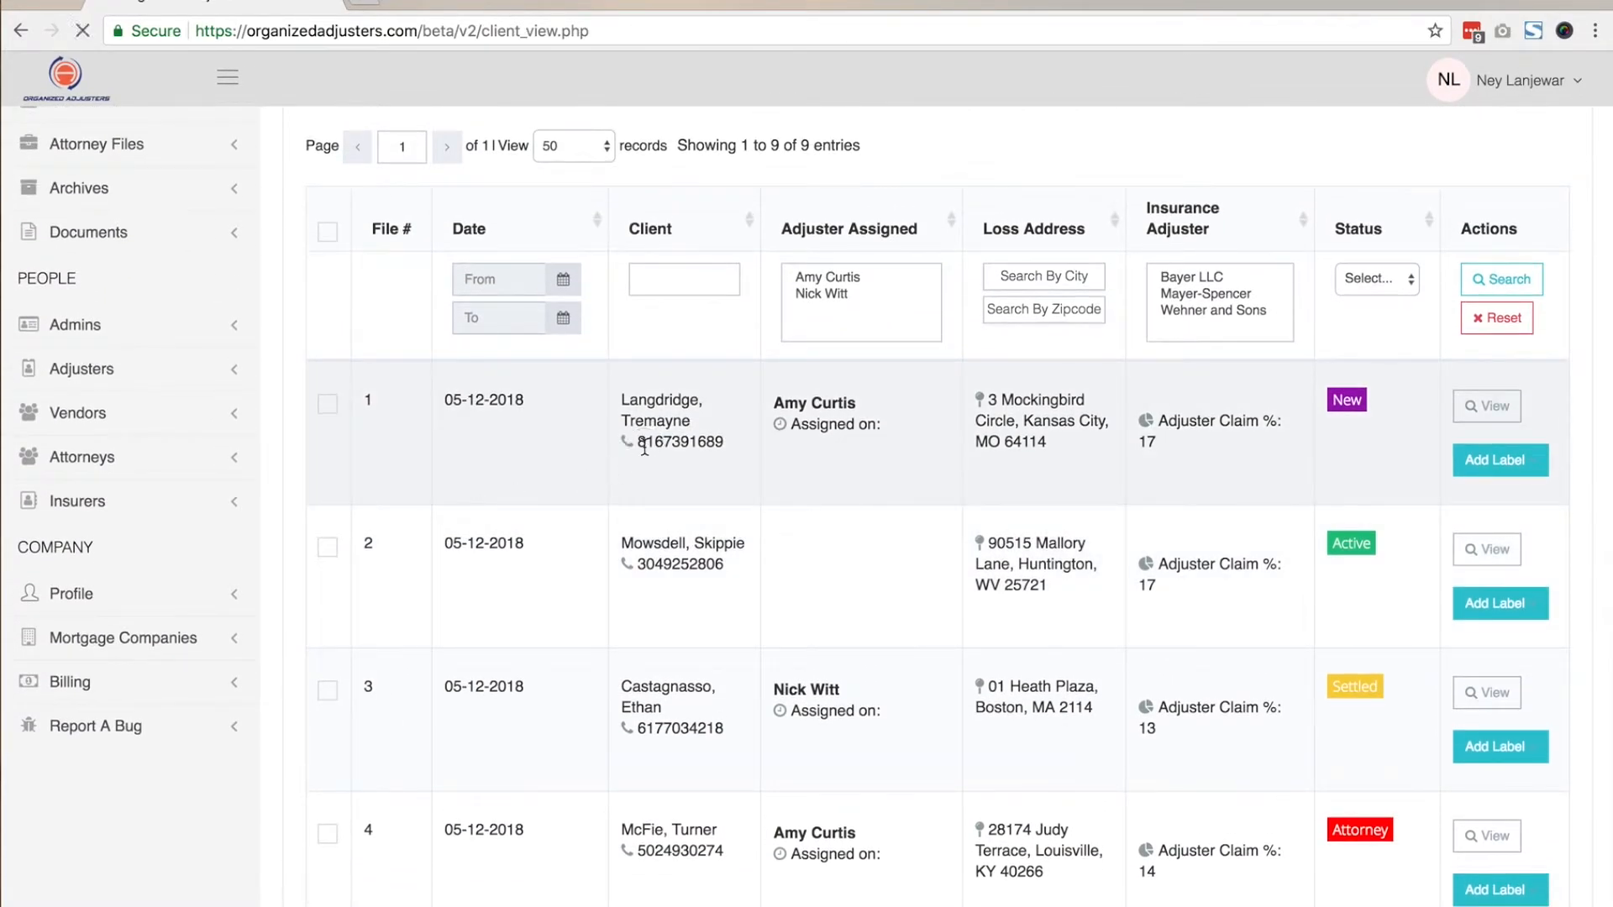
Open the first claim in the list and review its imported client and claim details
click(638, 441)
scroll(636, 527, down, 19)
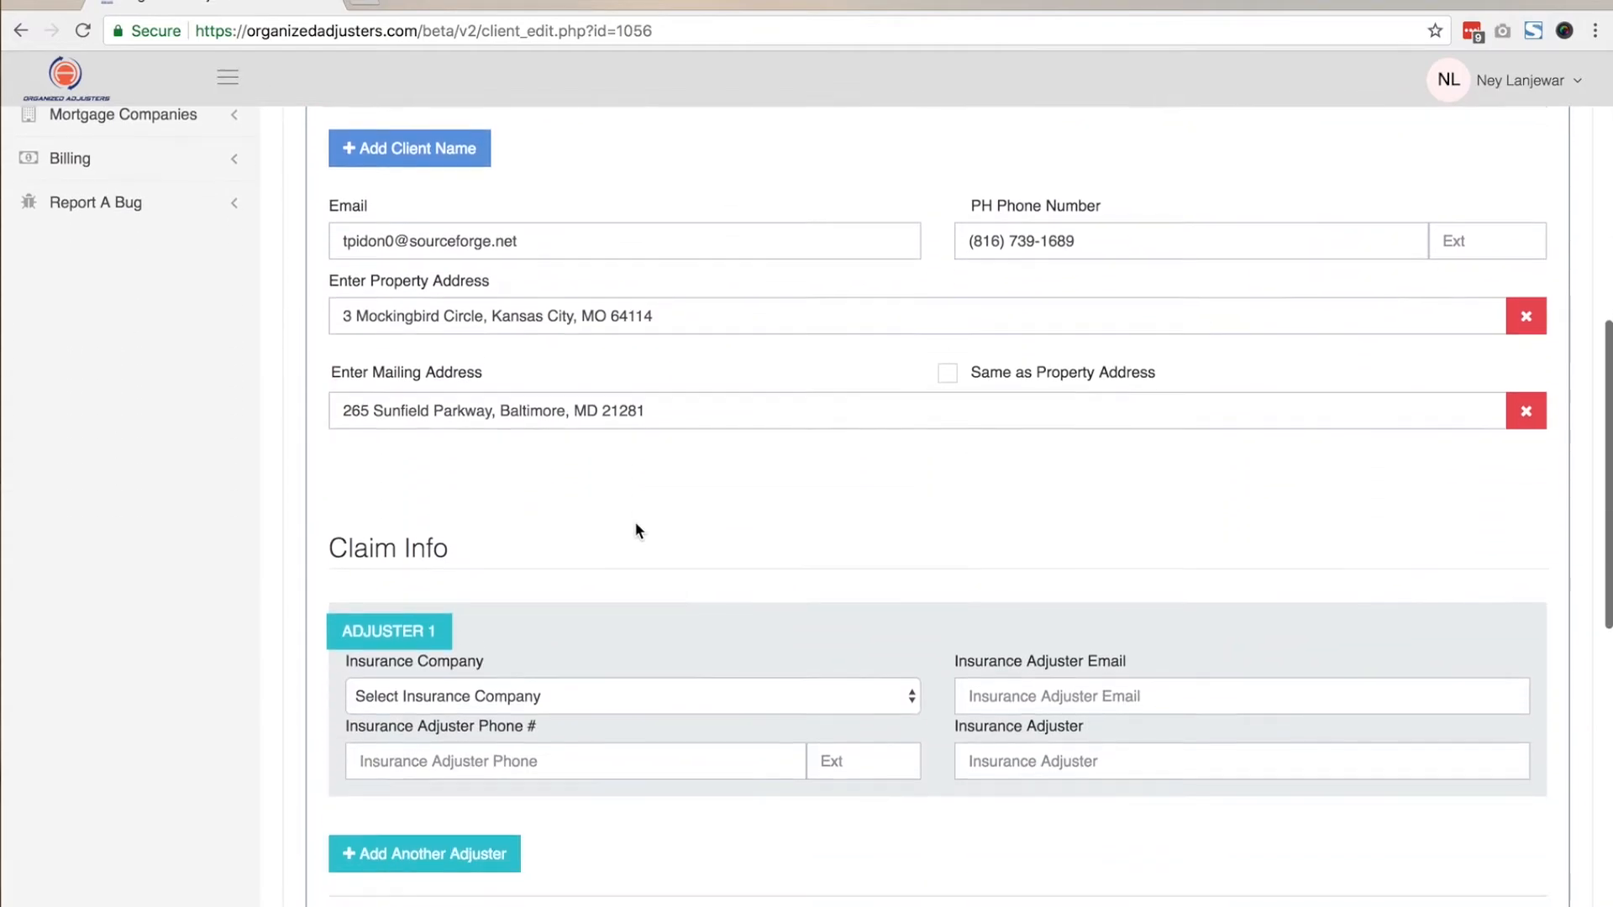
scroll(636, 528, up, 19)
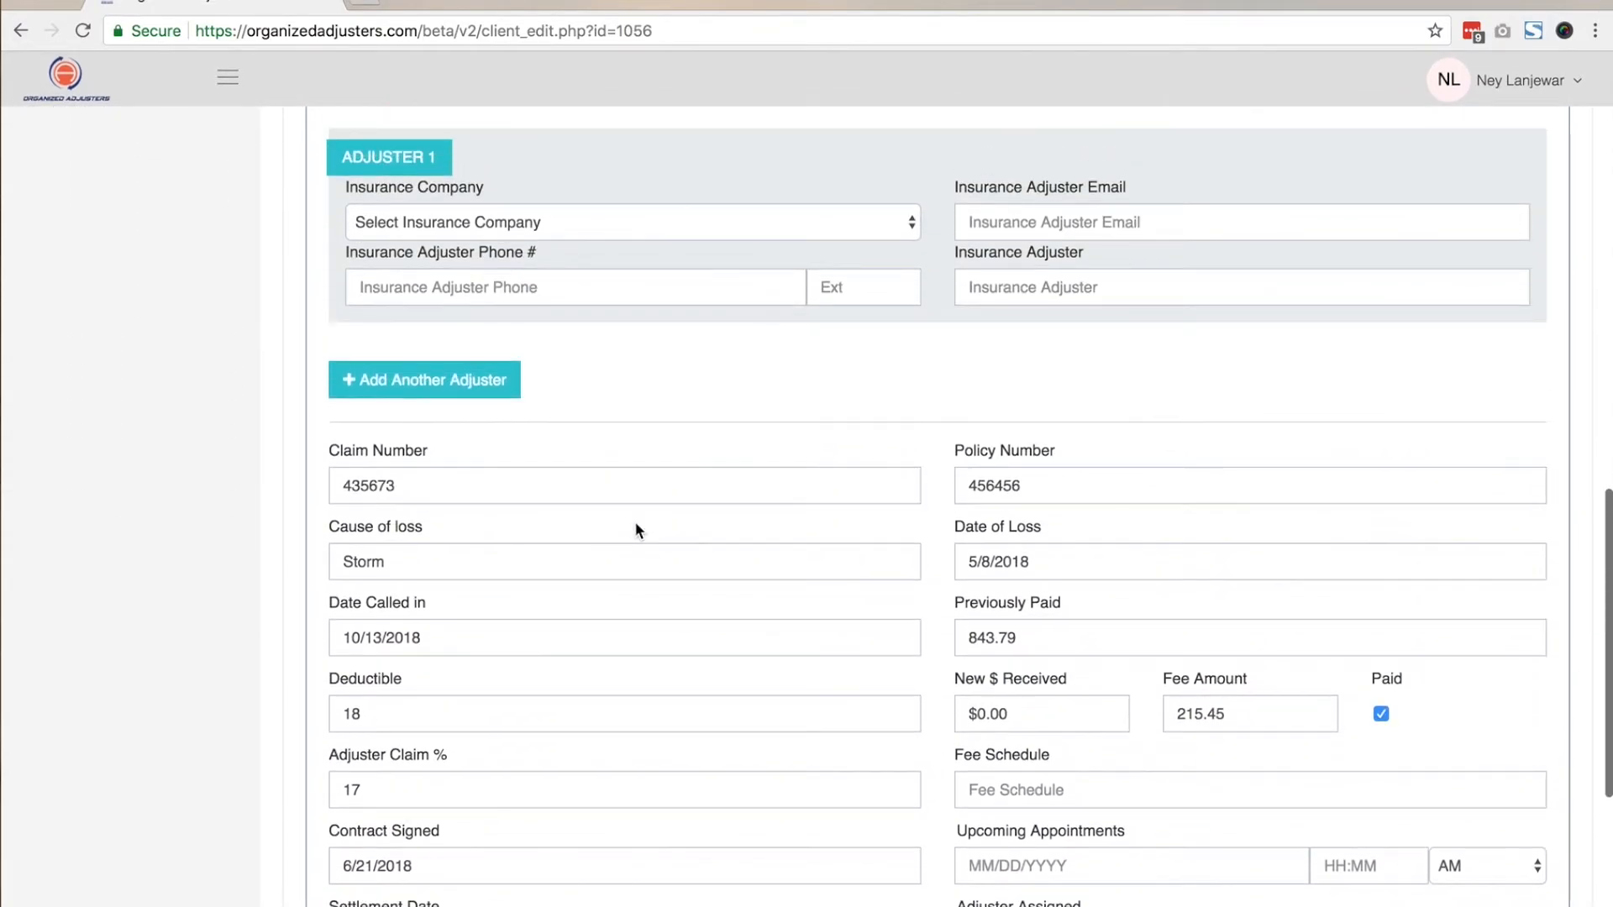
scroll(636, 527, up, 5)
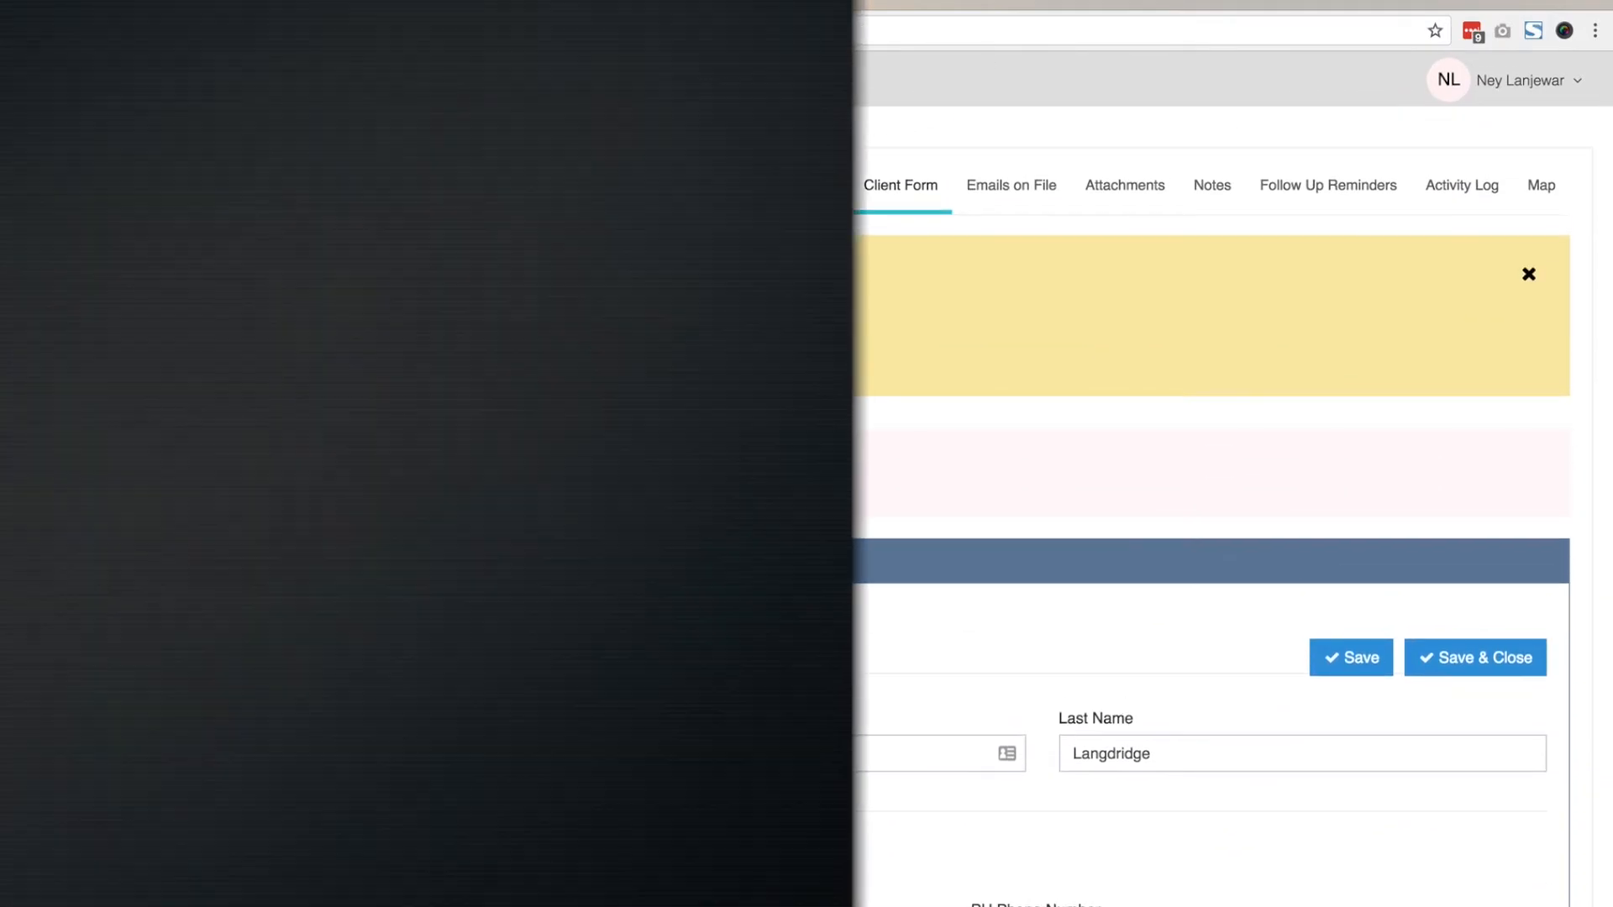